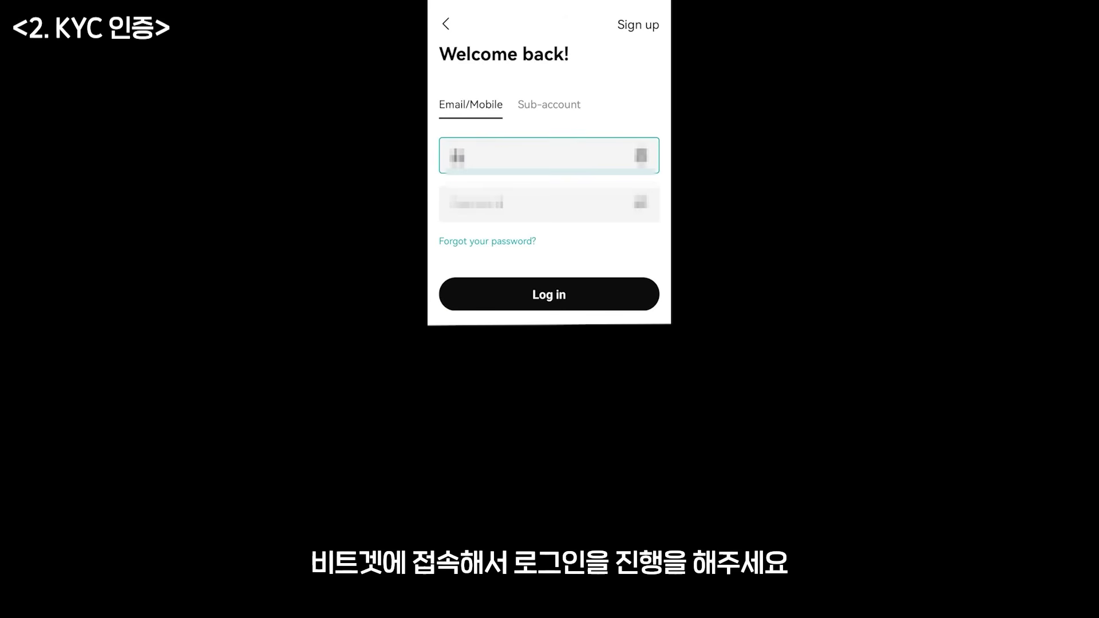
- Finish the login email and enter the six-digit emailed verification code
click(584, 245)
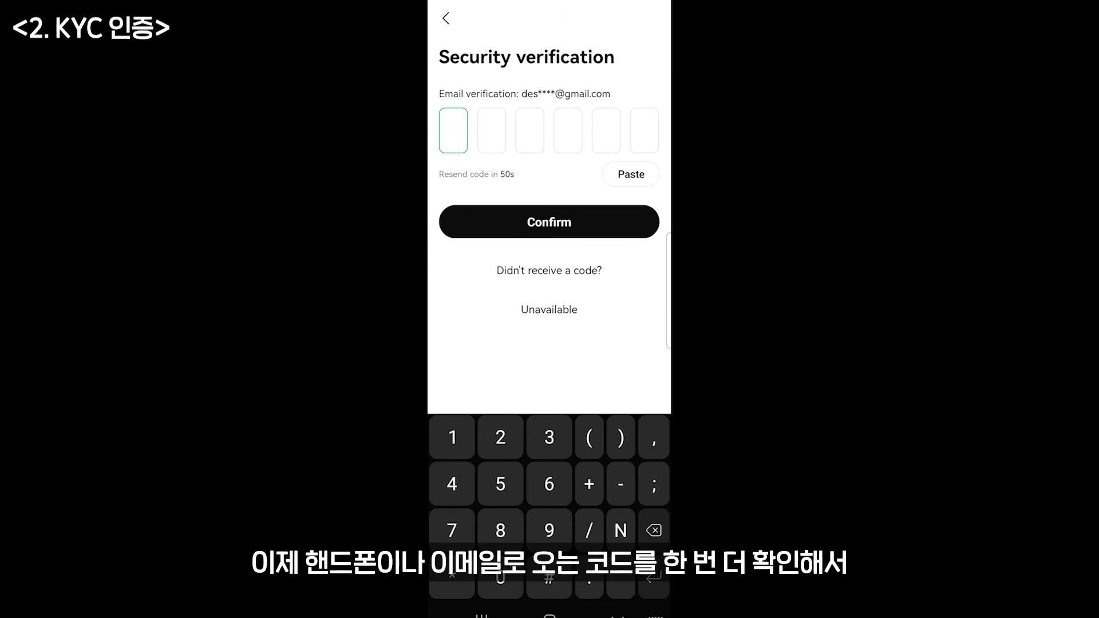
click(502, 534)
click(501, 487)
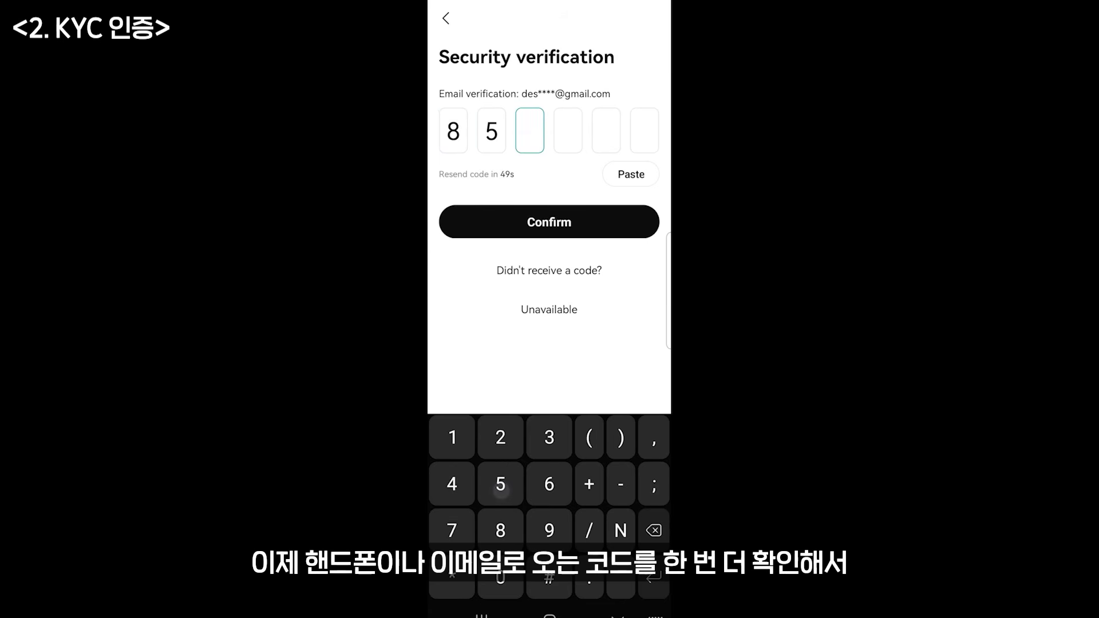
click(451, 484)
click(501, 484)
click(500, 437)
click(452, 484)
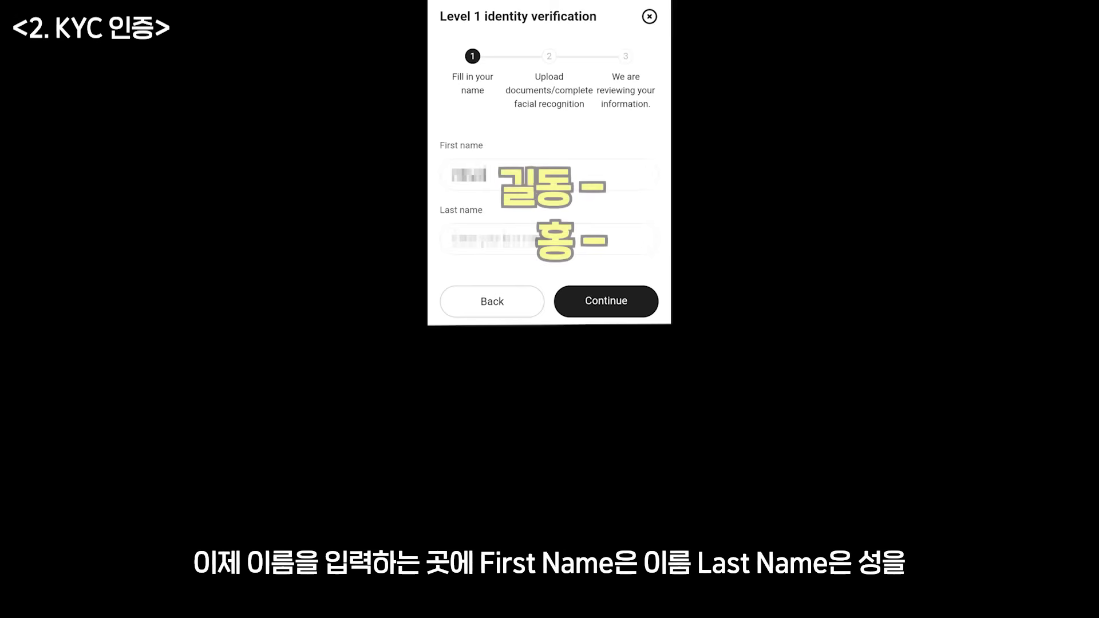
- Start entering the first name in the Level 1 identity verification form
text(H)
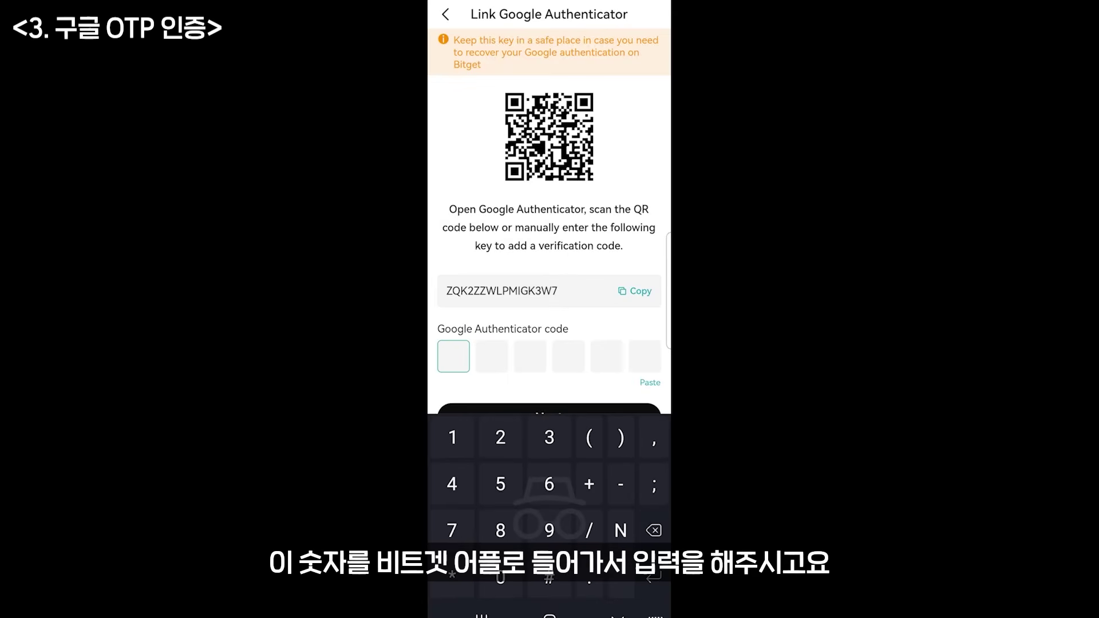
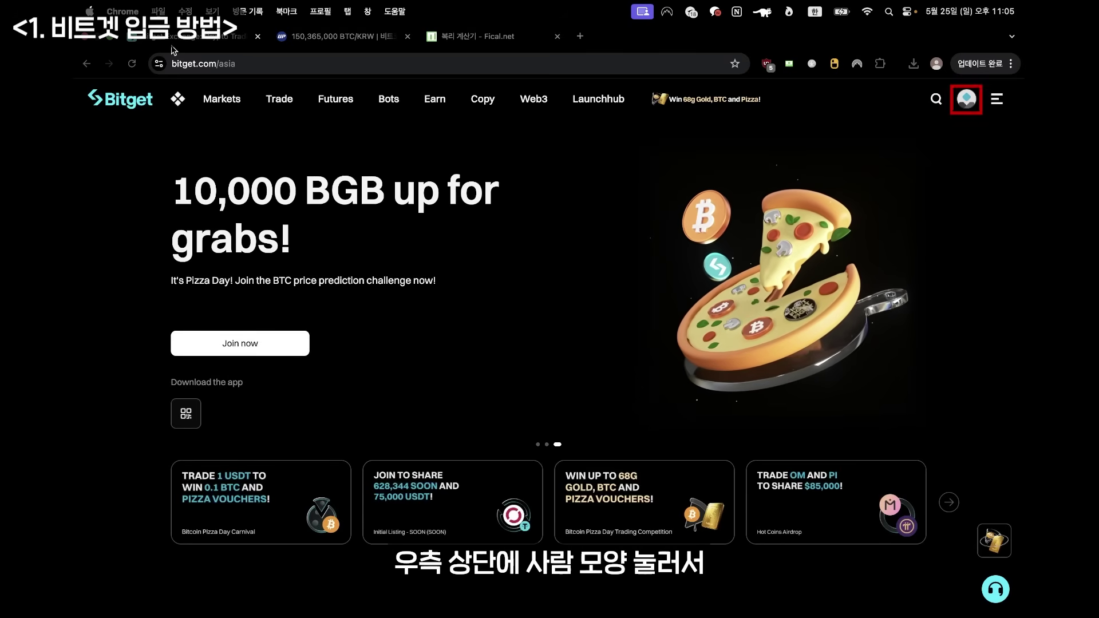
- Copy the USDT deposit address for the TRC20 (Tron) network from the Deposit page
click(967, 101)
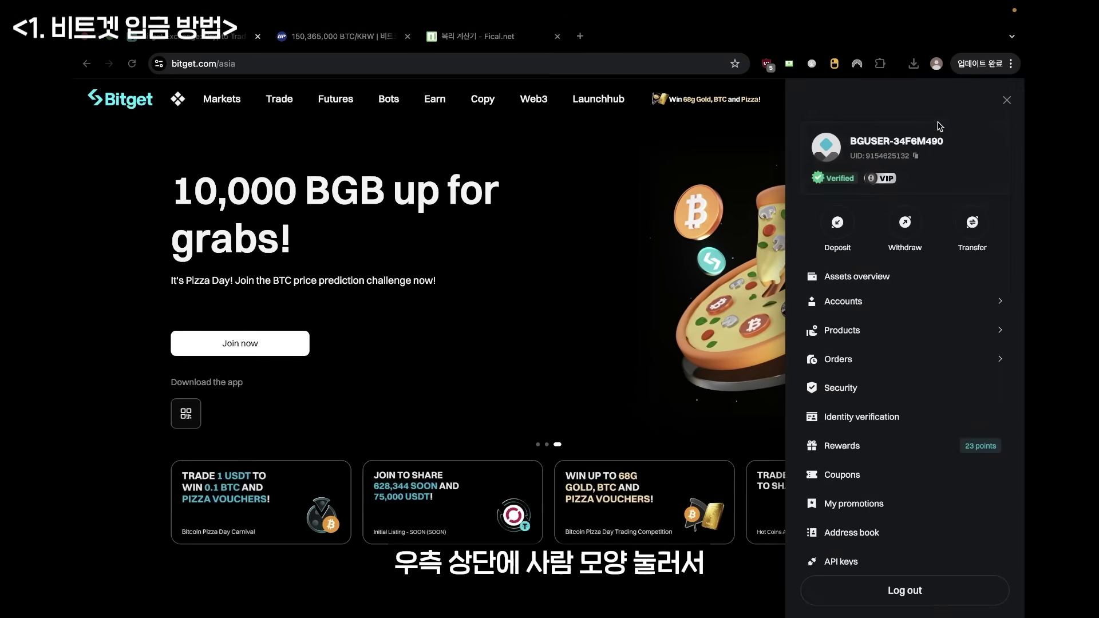
click(839, 223)
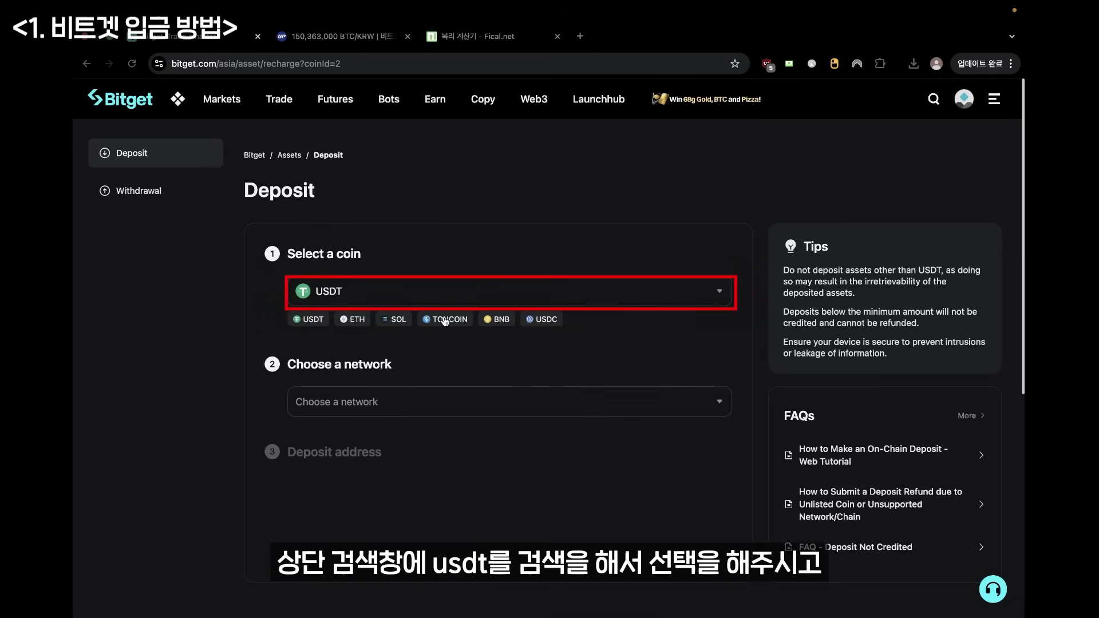
click(400, 393)
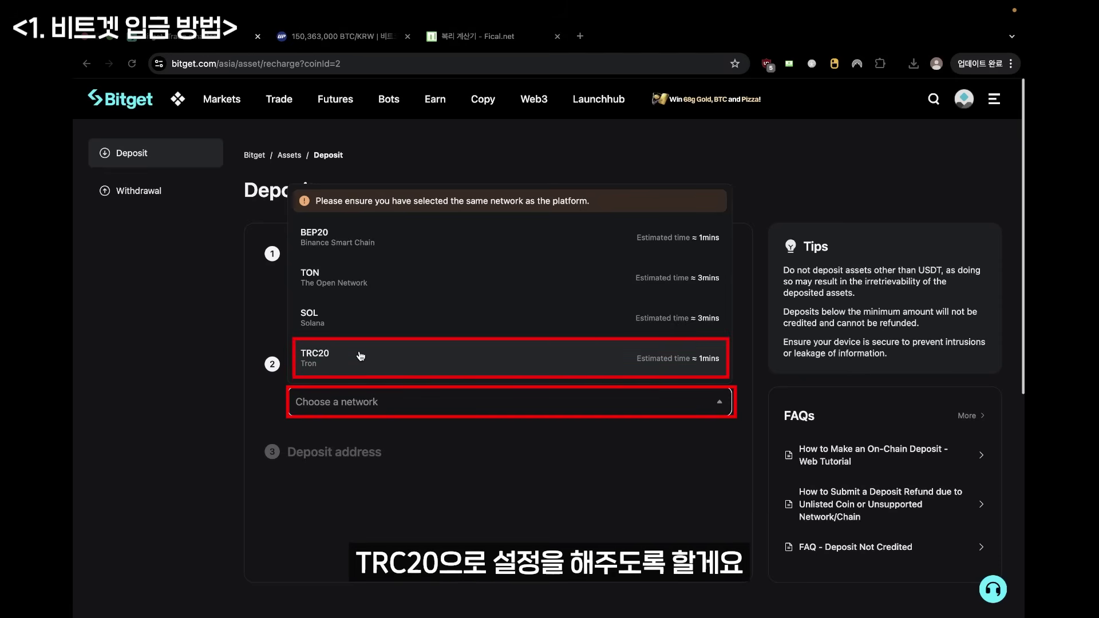
click(361, 356)
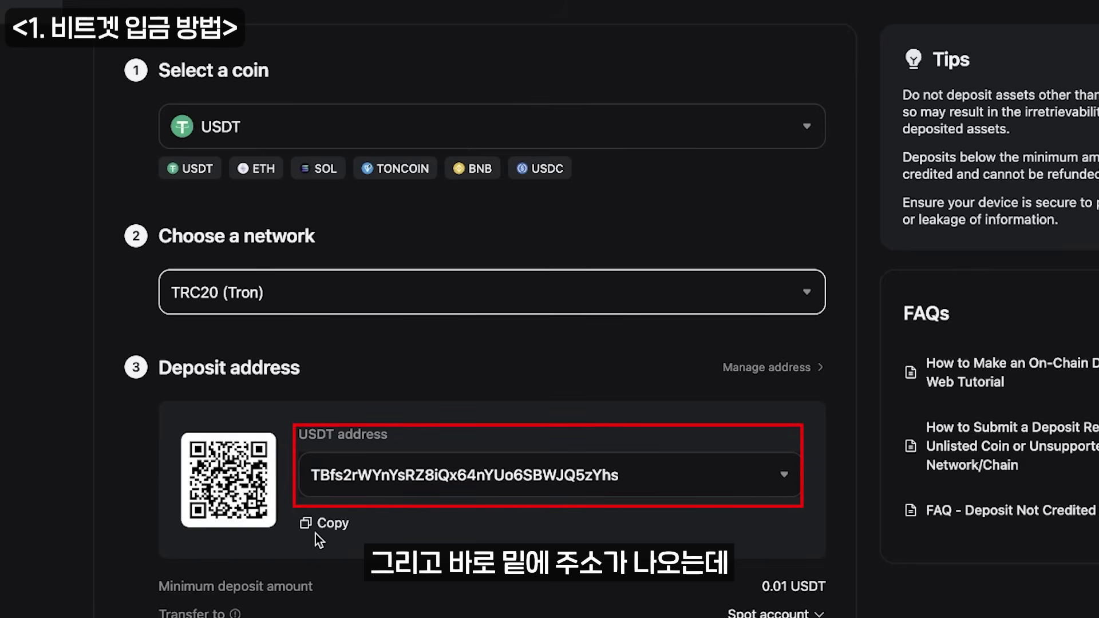
click(325, 529)
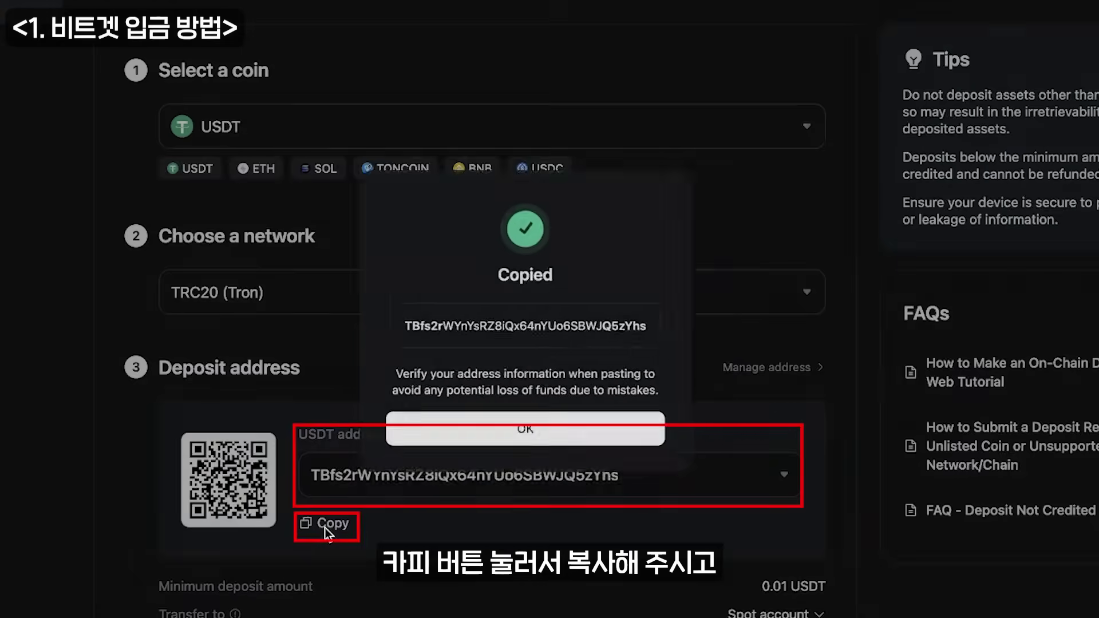
click(552, 420)
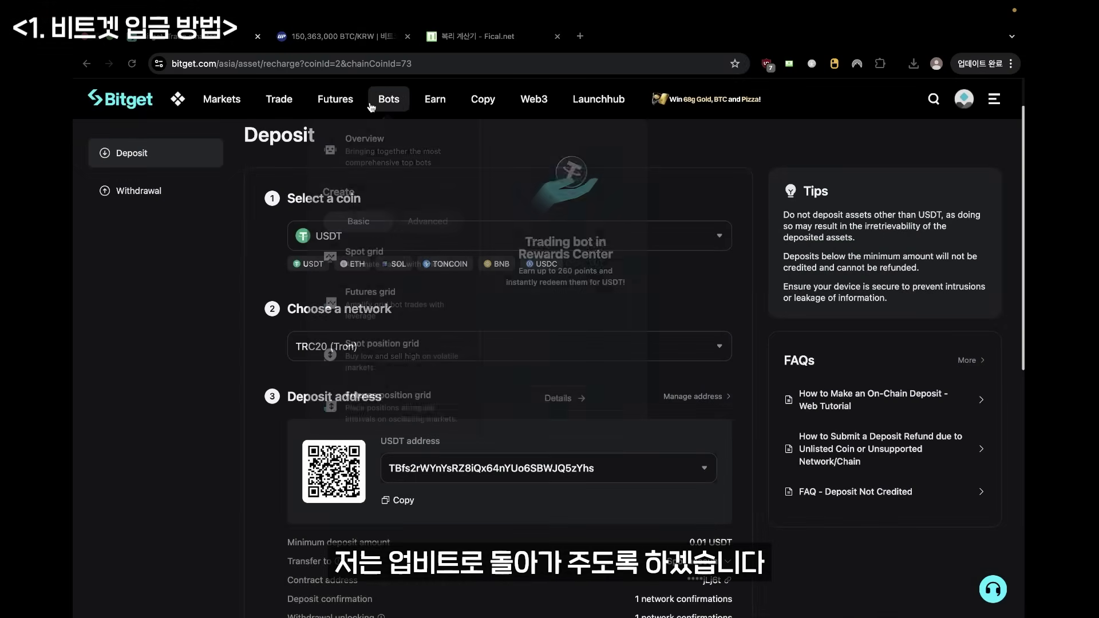
click(339, 37)
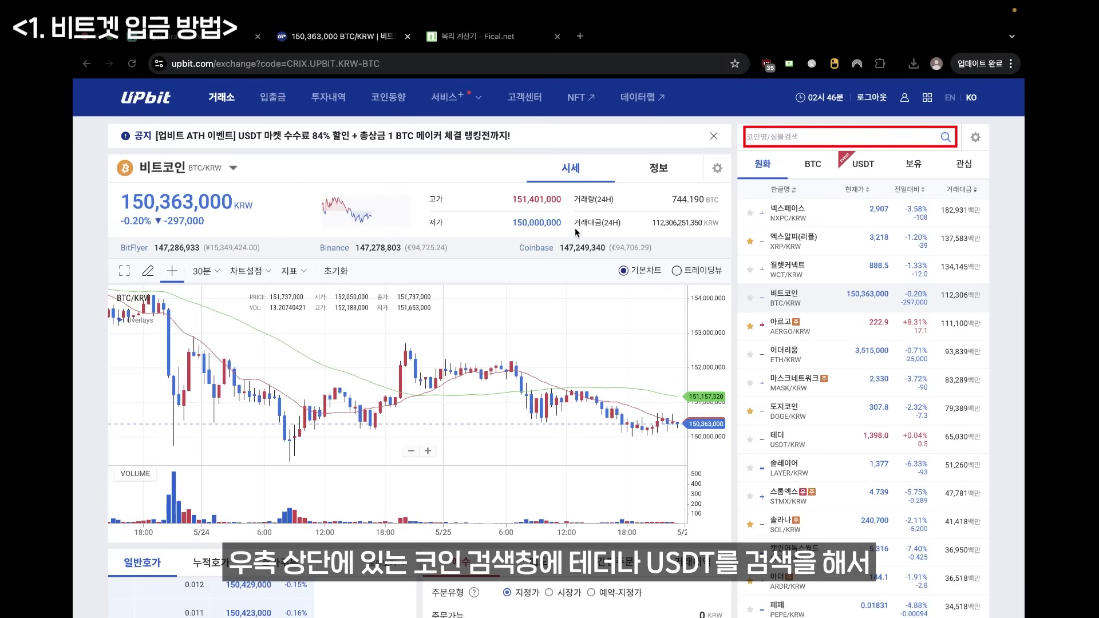
- Search USDT and open the 테더 USDT/KRW market, scrolling to the buy panel
click(844, 138)
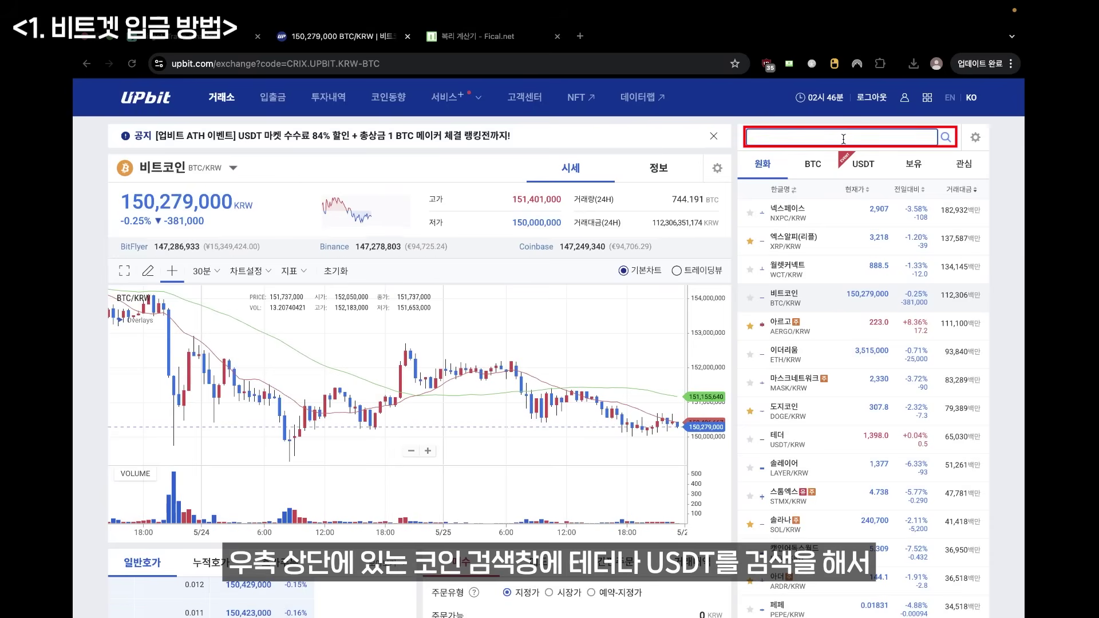
text(ㅕㄴㅇㅅ)
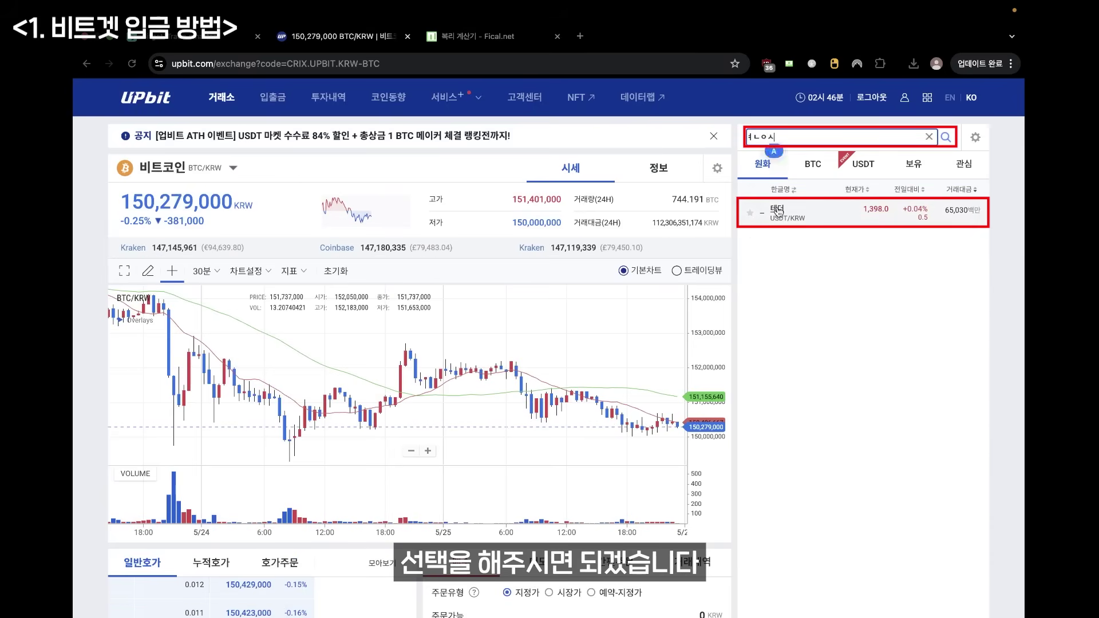
click(830, 212)
scroll(903, 342, down, 5)
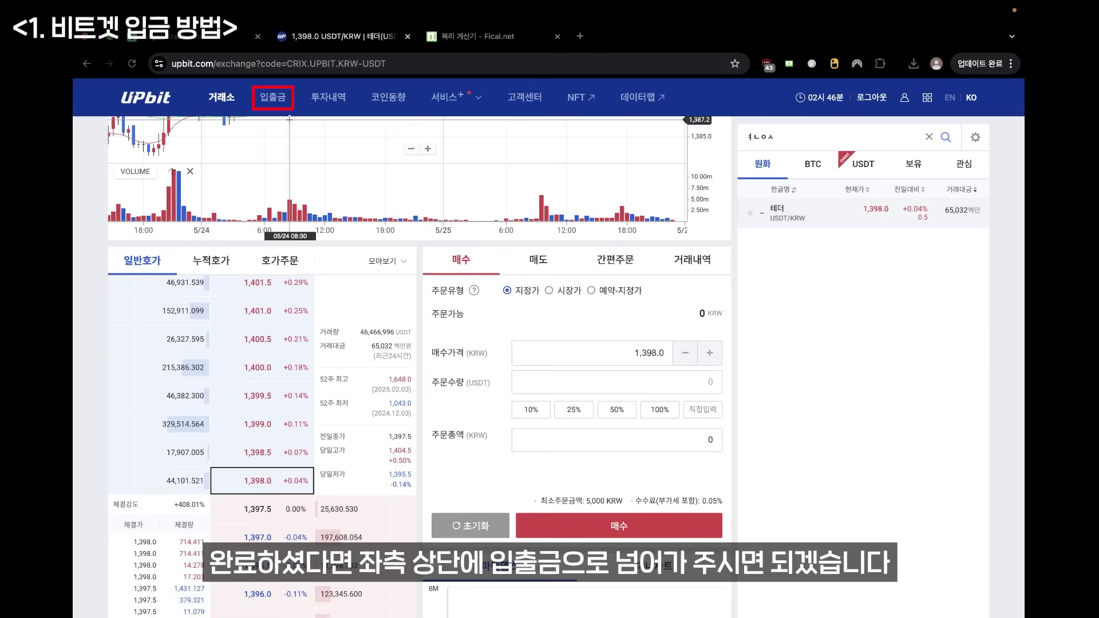
- Open the USDT withdrawal form from Upbit's deposits and withdrawals page
click(281, 103)
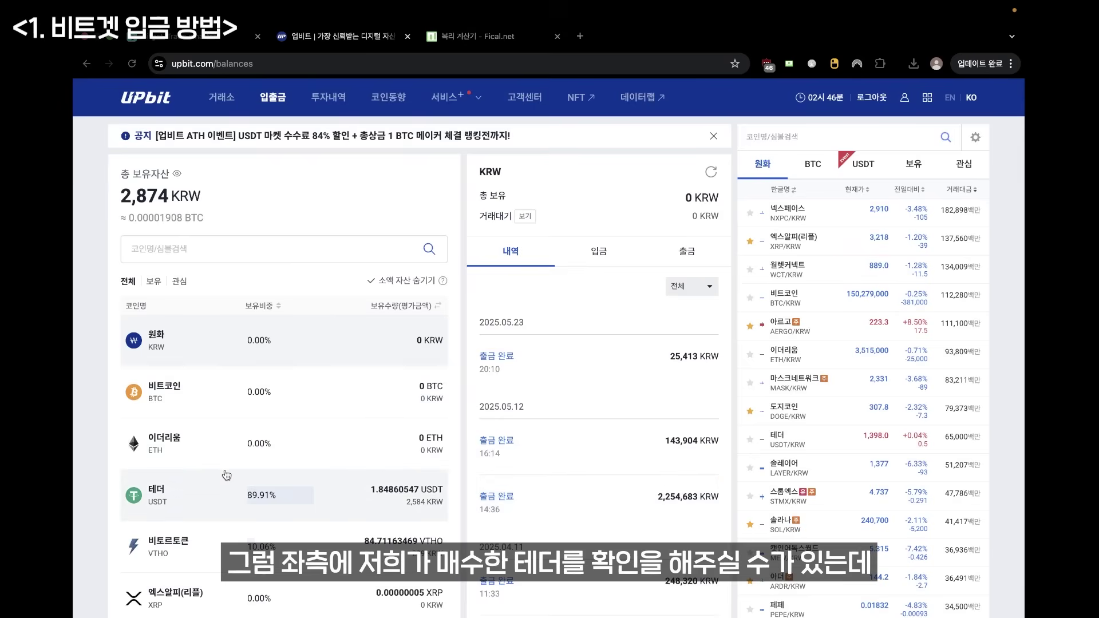
scroll(94, 478, down, 2)
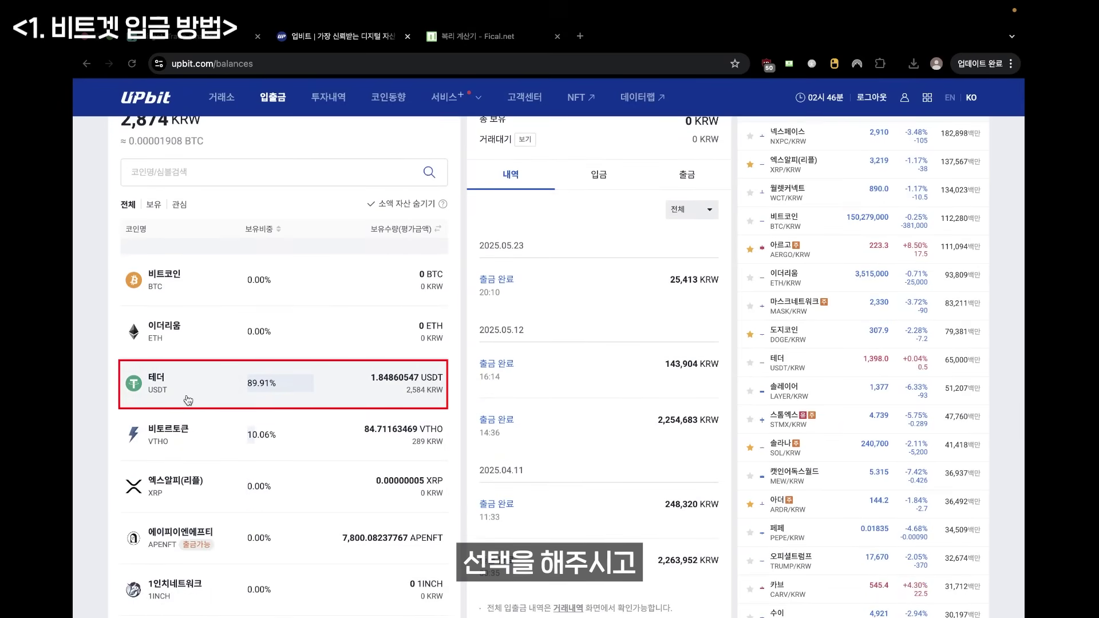
click(188, 399)
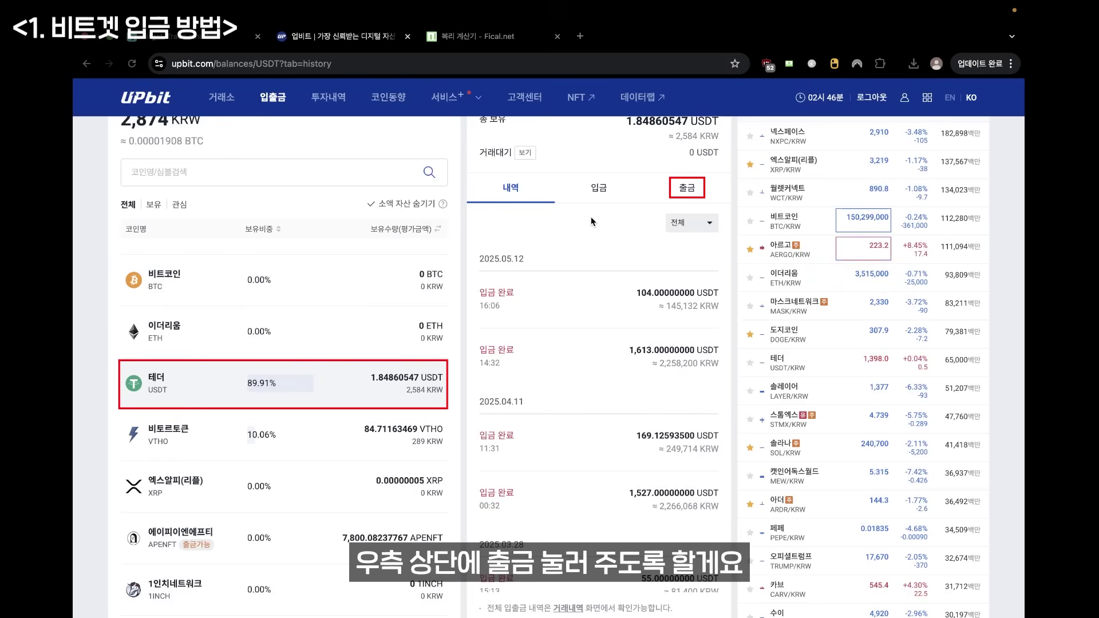
click(687, 187)
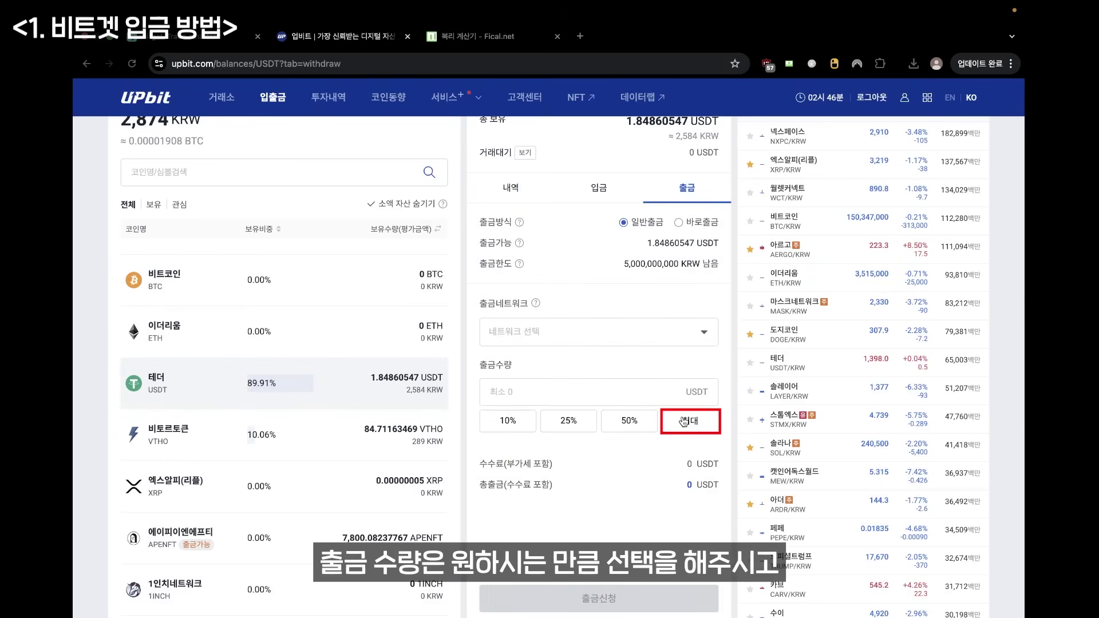
- Withdraw the maximum 1.848605 USDT over Tron and list recent withdrawal addresses
click(684, 423)
click(572, 332)
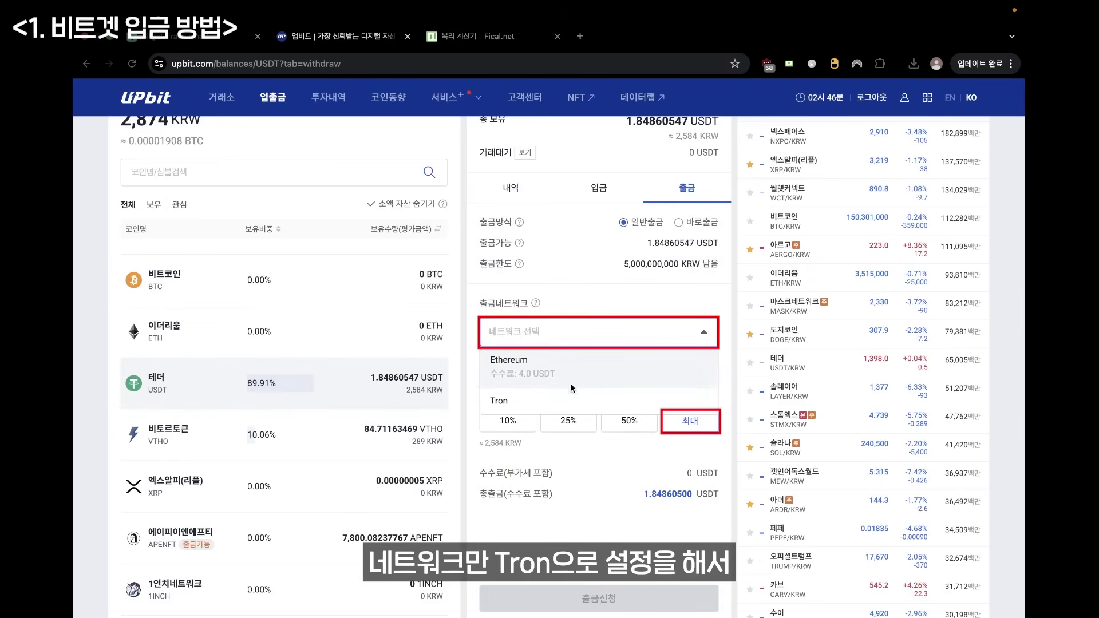
click(563, 395)
scroll(562, 524, down, 1)
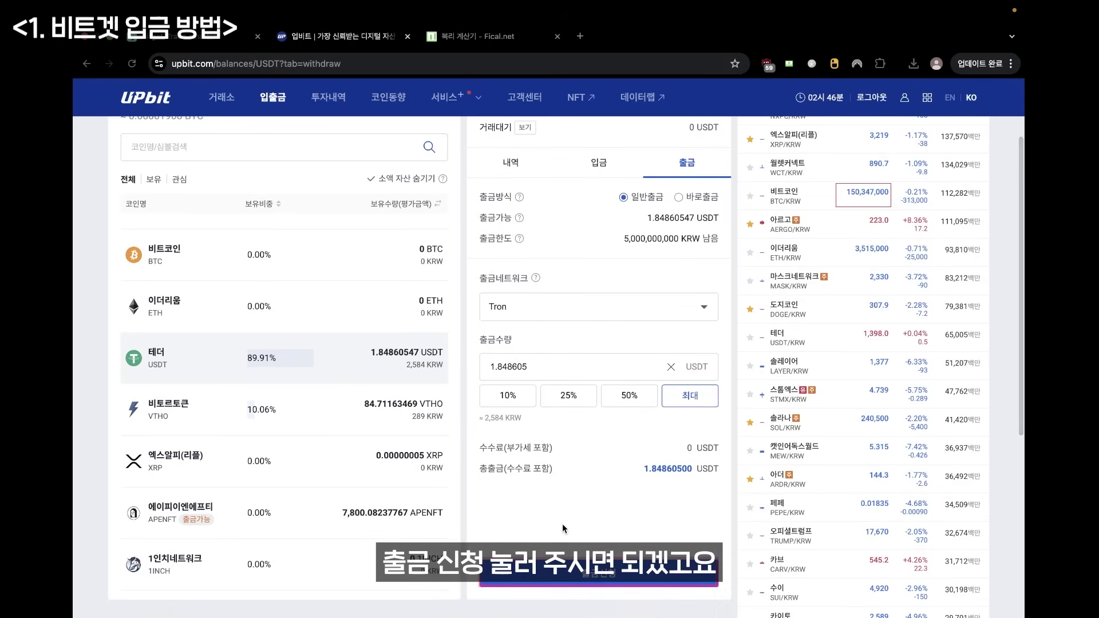
click(563, 580)
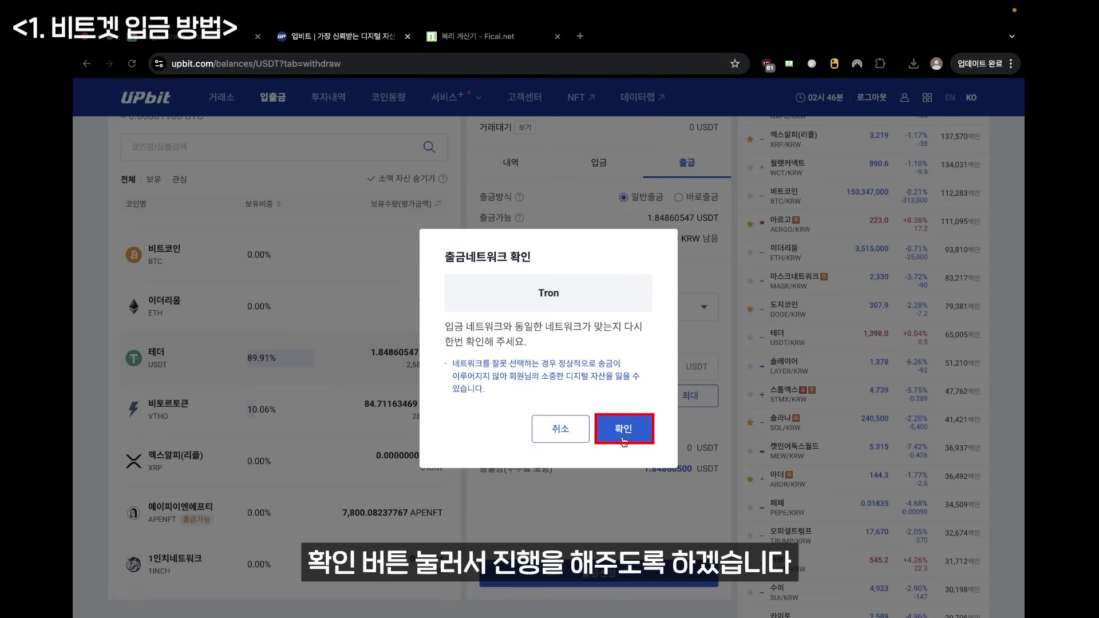
click(624, 430)
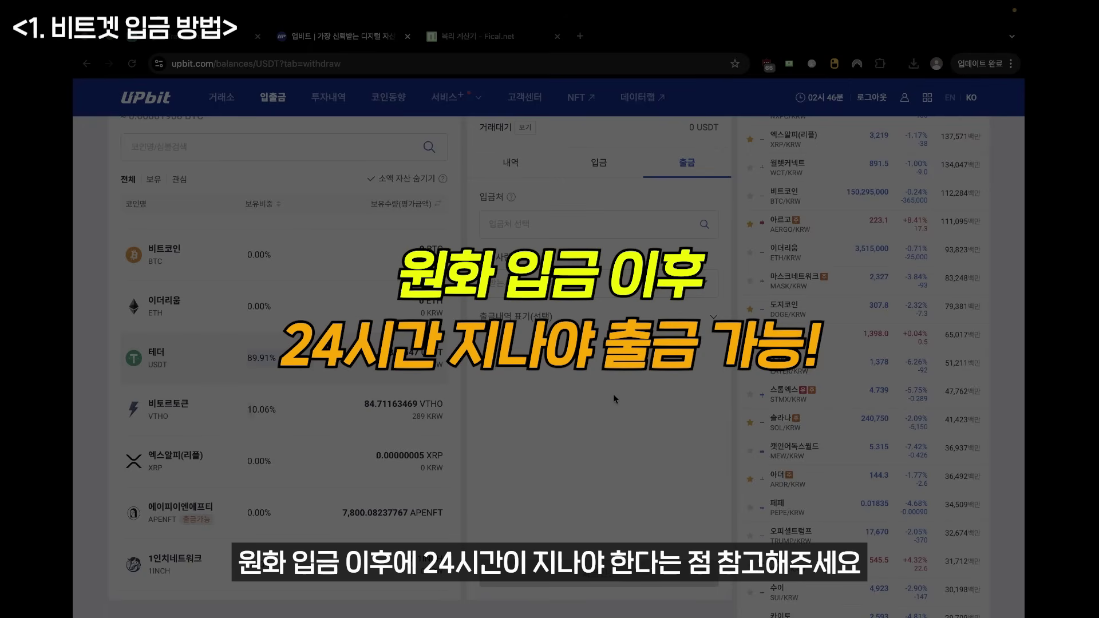
click(585, 286)
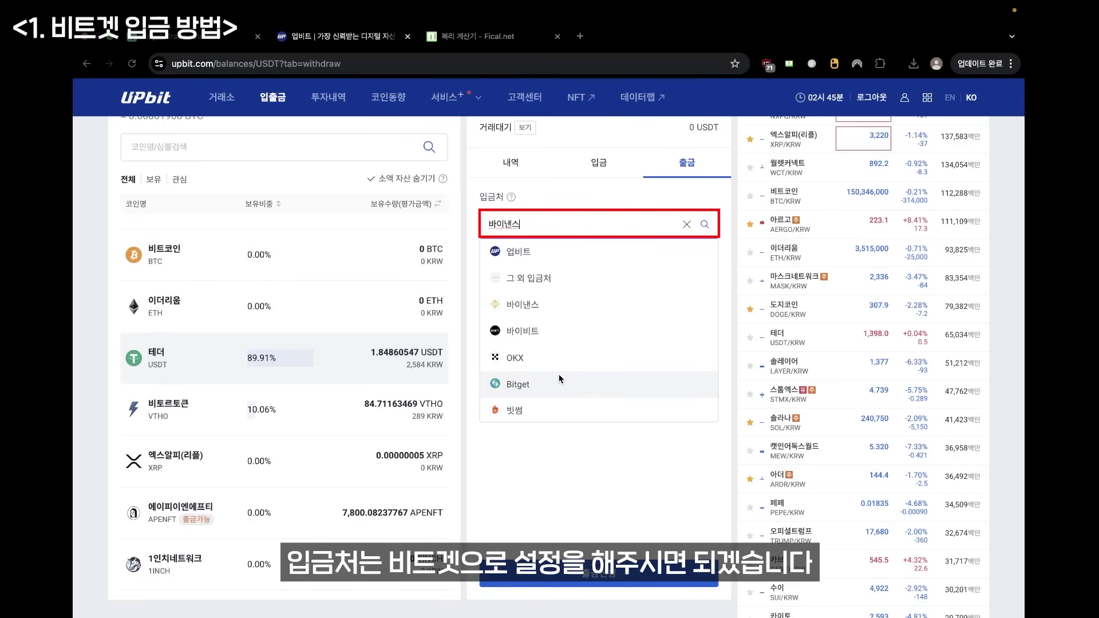
- Submit the USDT withdrawal to Bitget with two-channel verification, then filter history to withdrawals
click(556, 395)
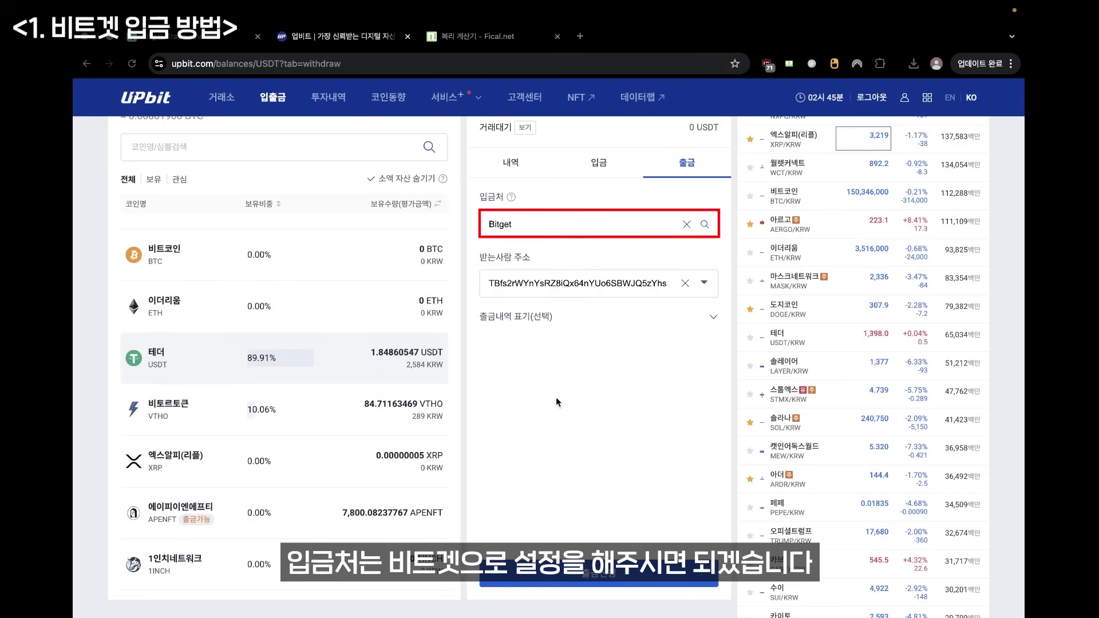
click(596, 576)
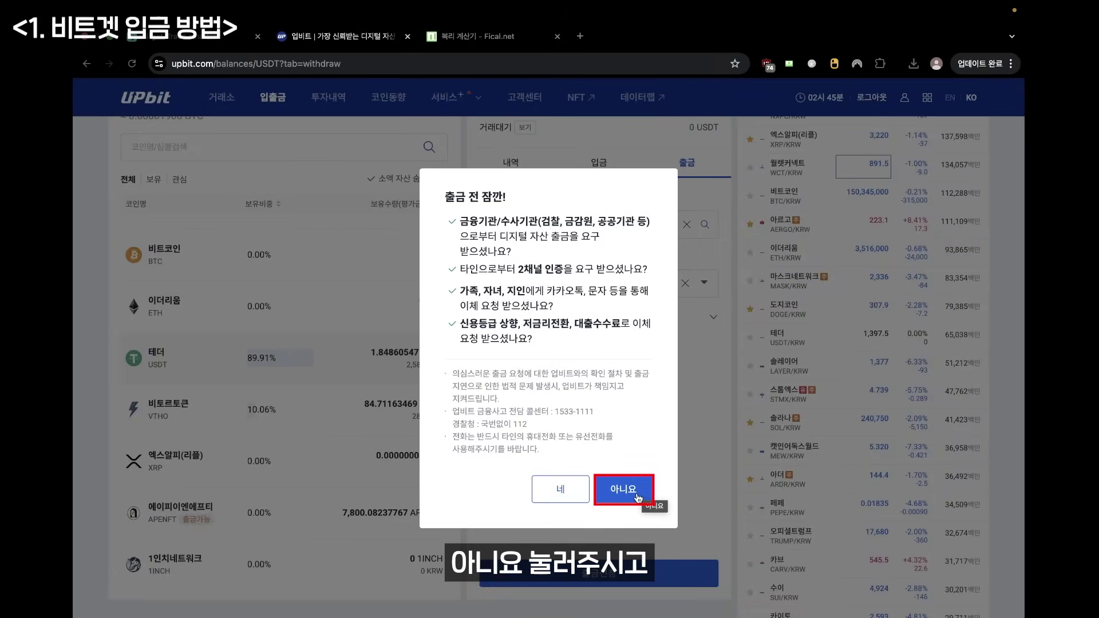
click(637, 496)
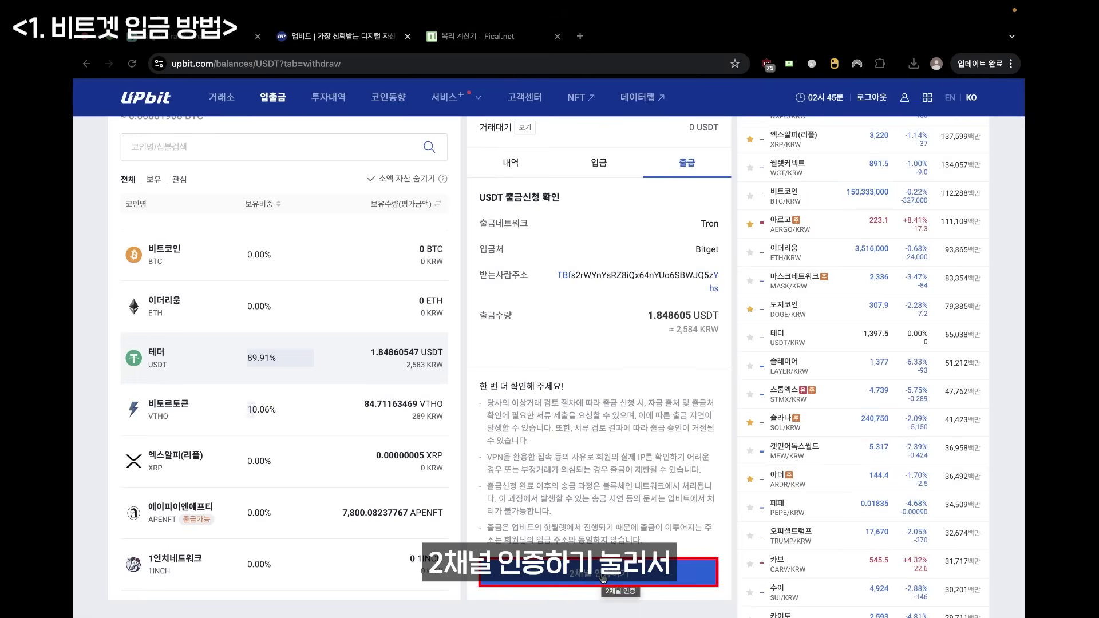
click(603, 578)
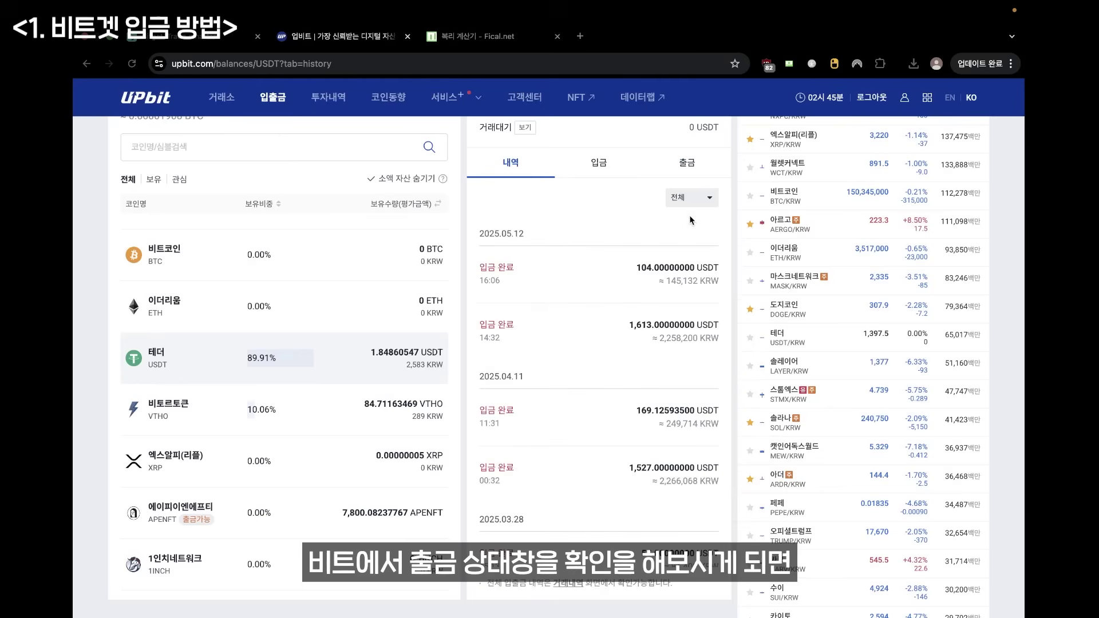
click(694, 208)
click(684, 263)
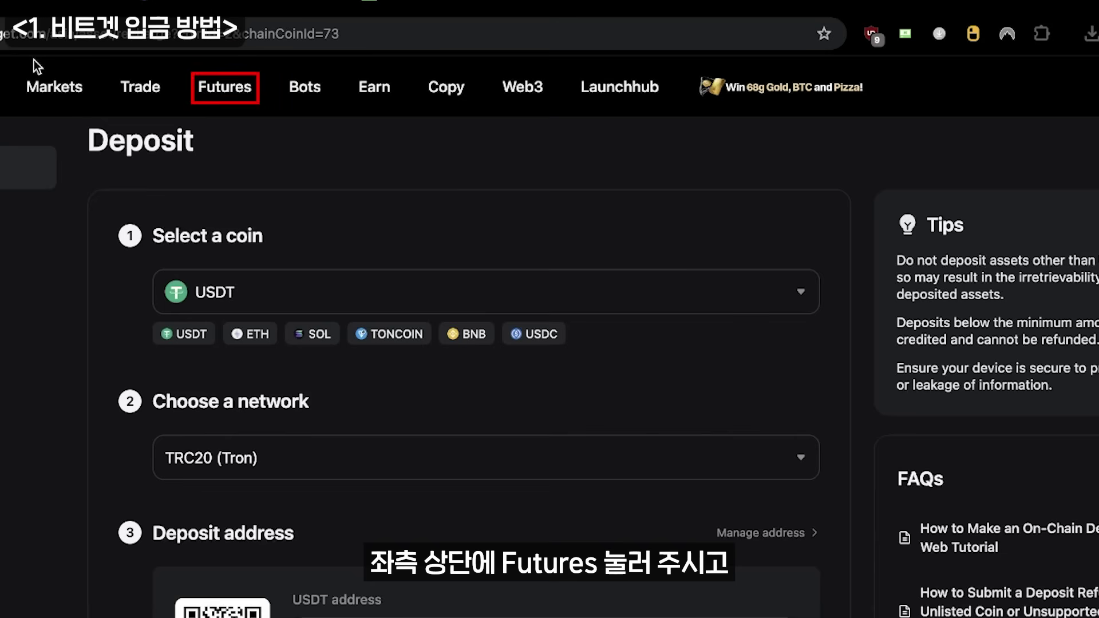
- Open USDT-M futures and transfer the full spot USDT balance into the futures account
mouse_move(221, 92)
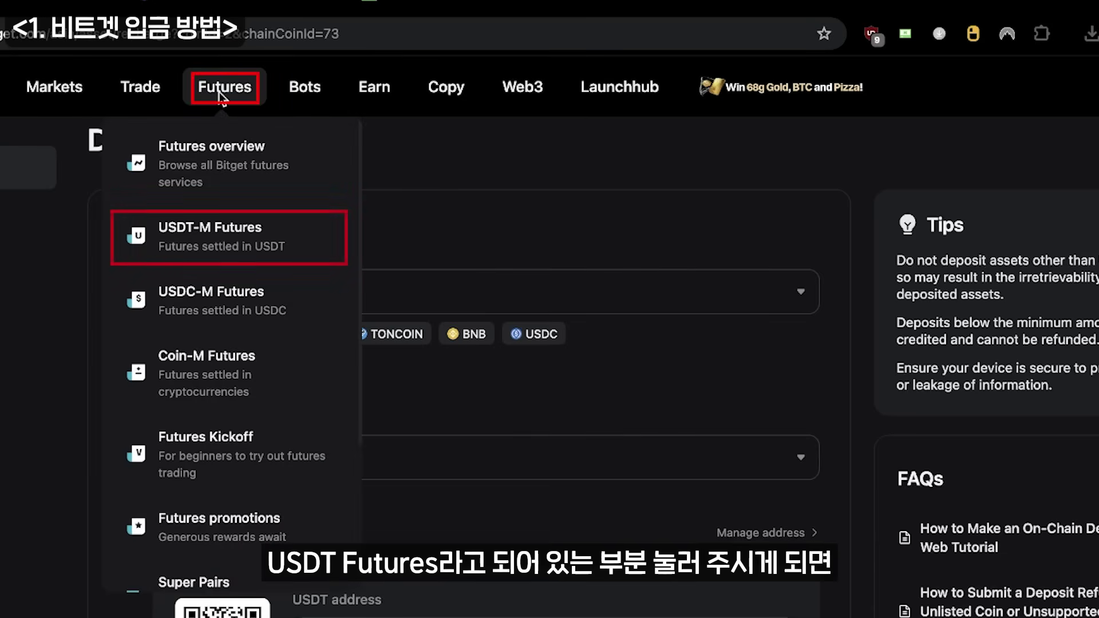
mouse_move(206, 236)
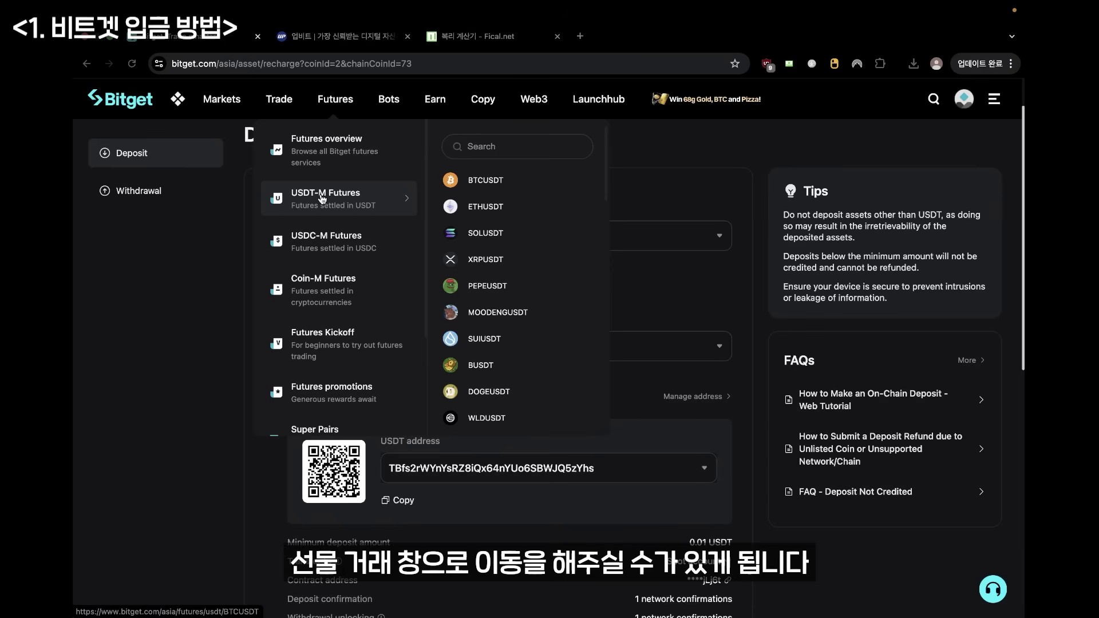
click(322, 200)
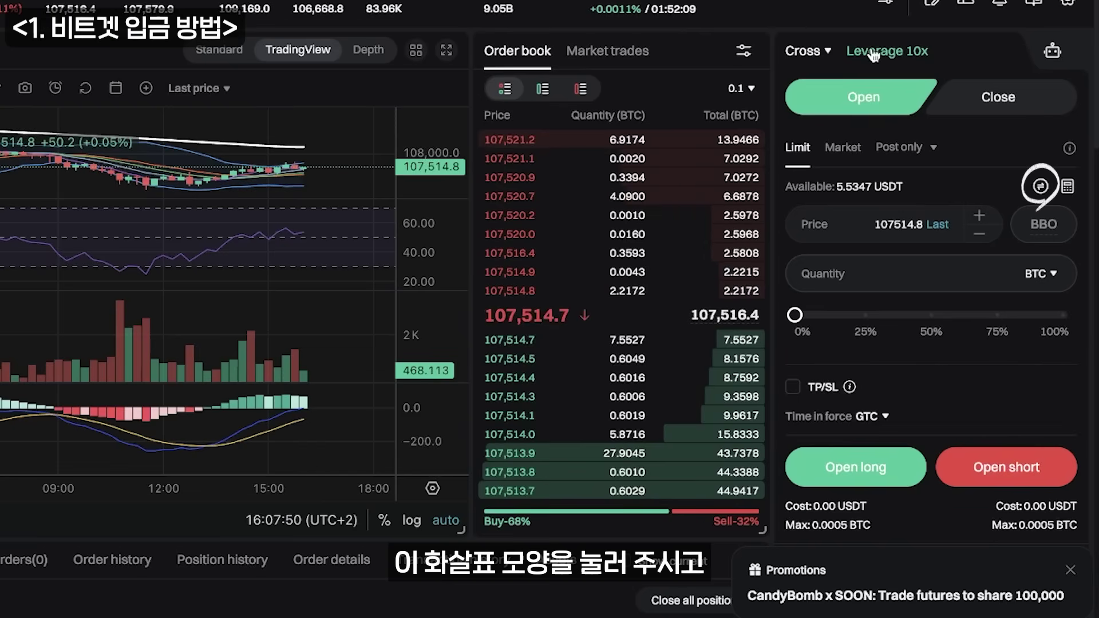
click(986, 310)
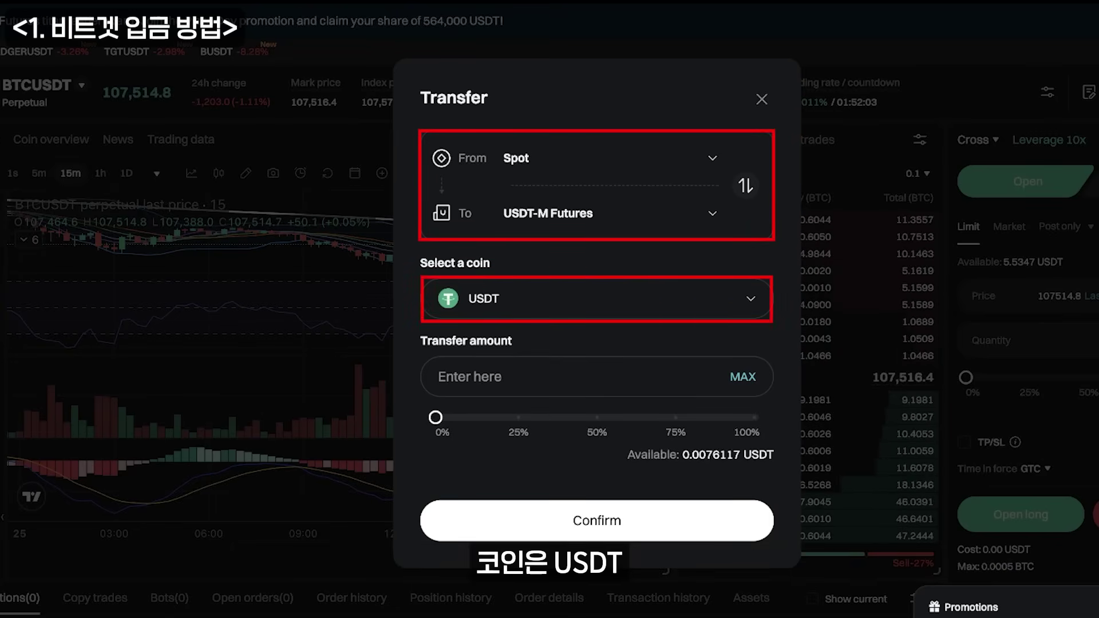
click(746, 381)
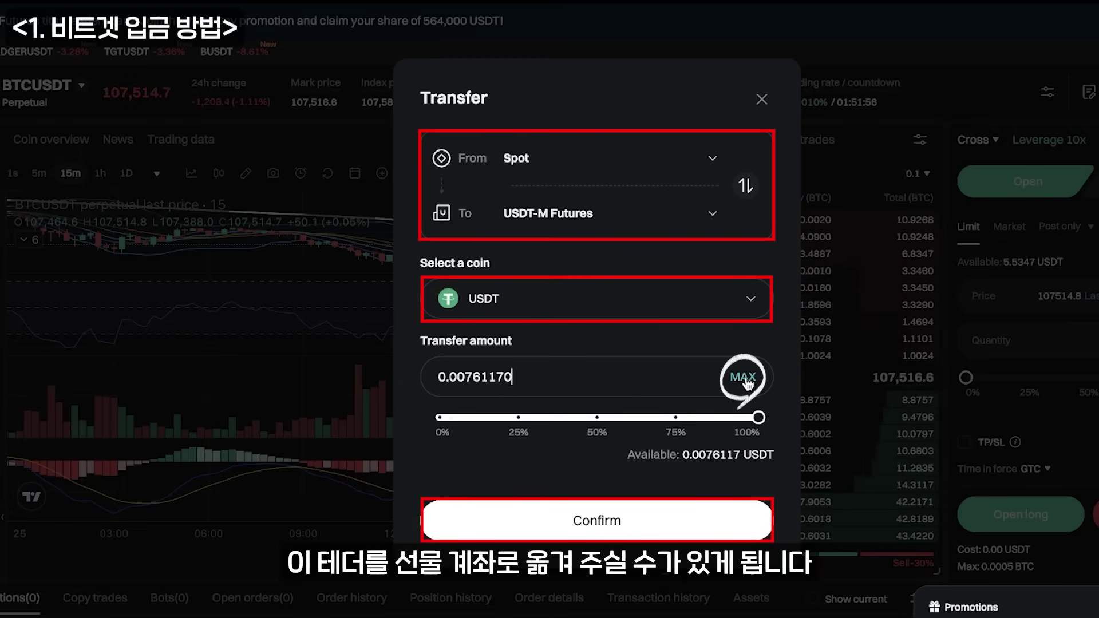
click(625, 535)
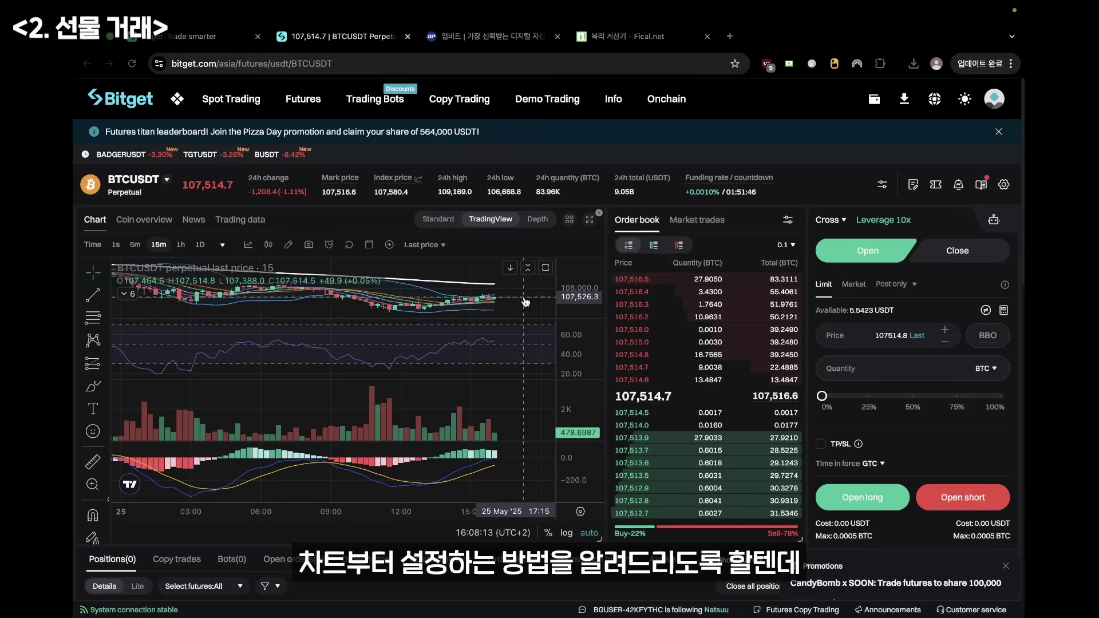
- Maximize the chart's price pane and switch the futures pair from BTCUSDT to XRPUSDT
click(545, 267)
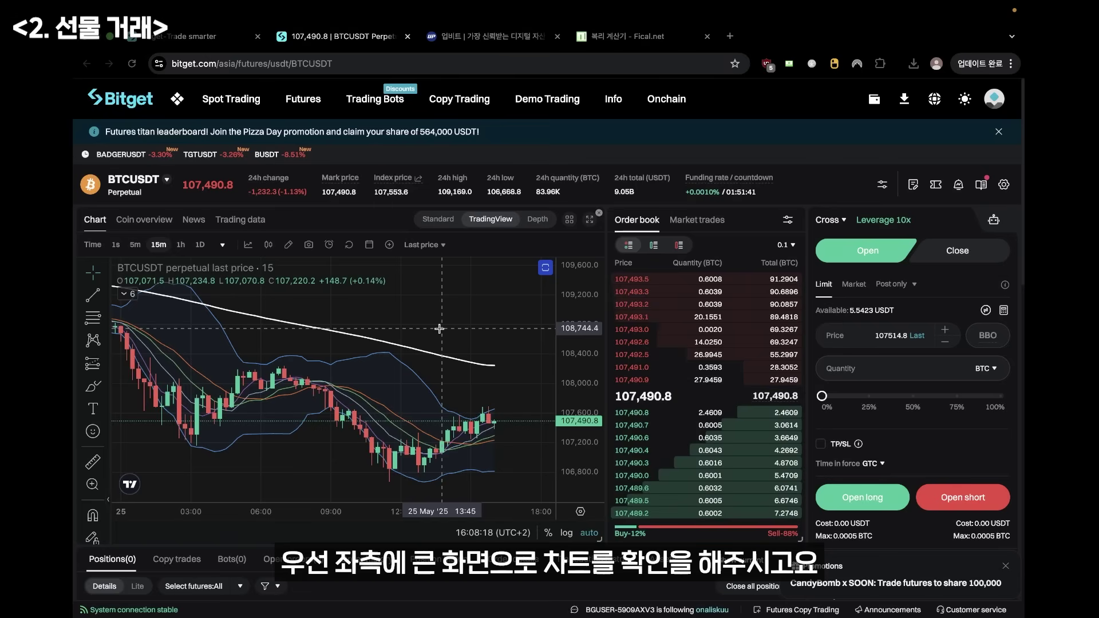
click(168, 195)
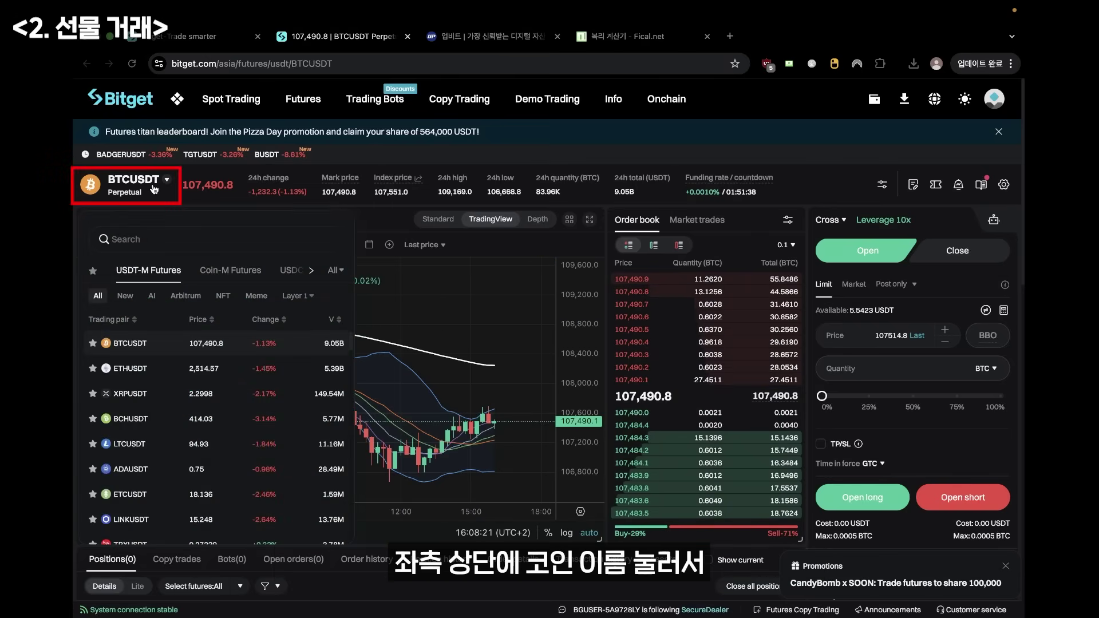
click(186, 400)
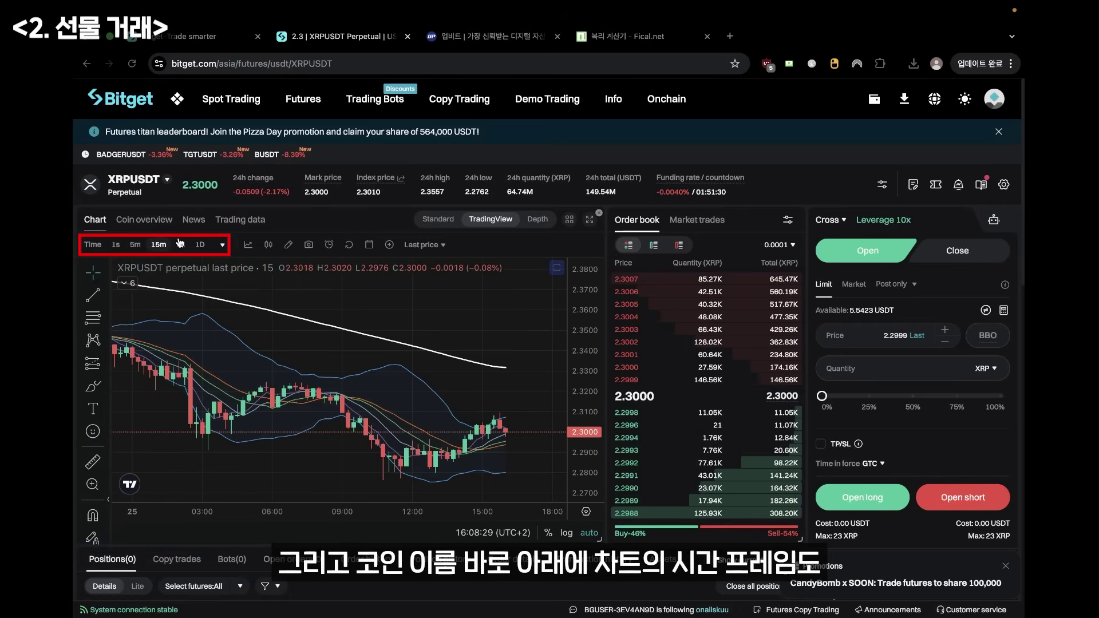
click(135, 245)
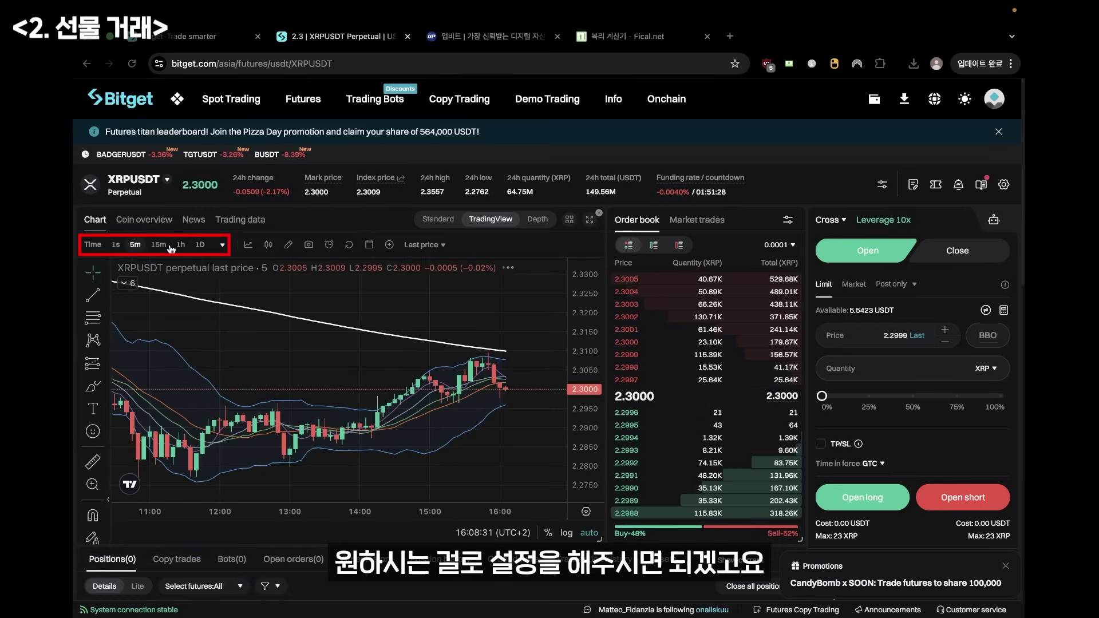
click(169, 245)
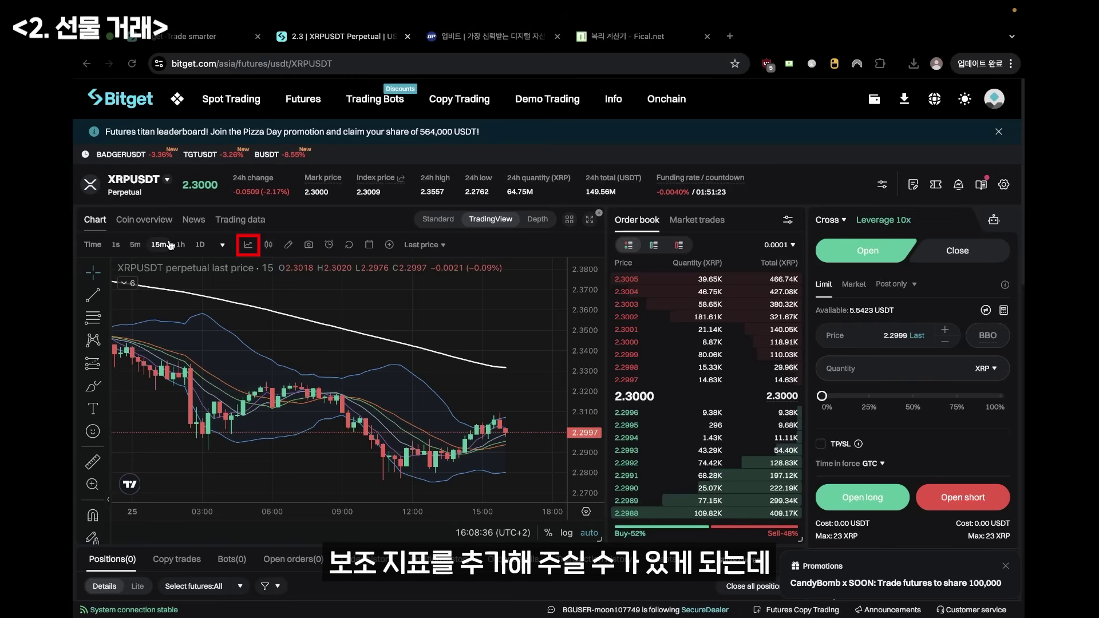
click(248, 244)
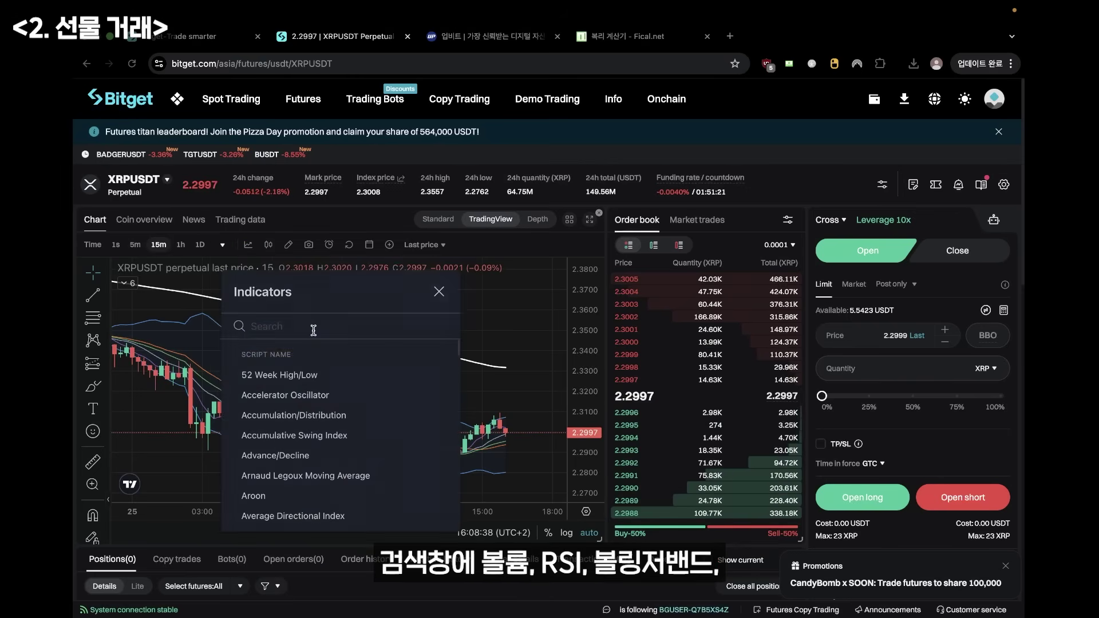
text(volume)
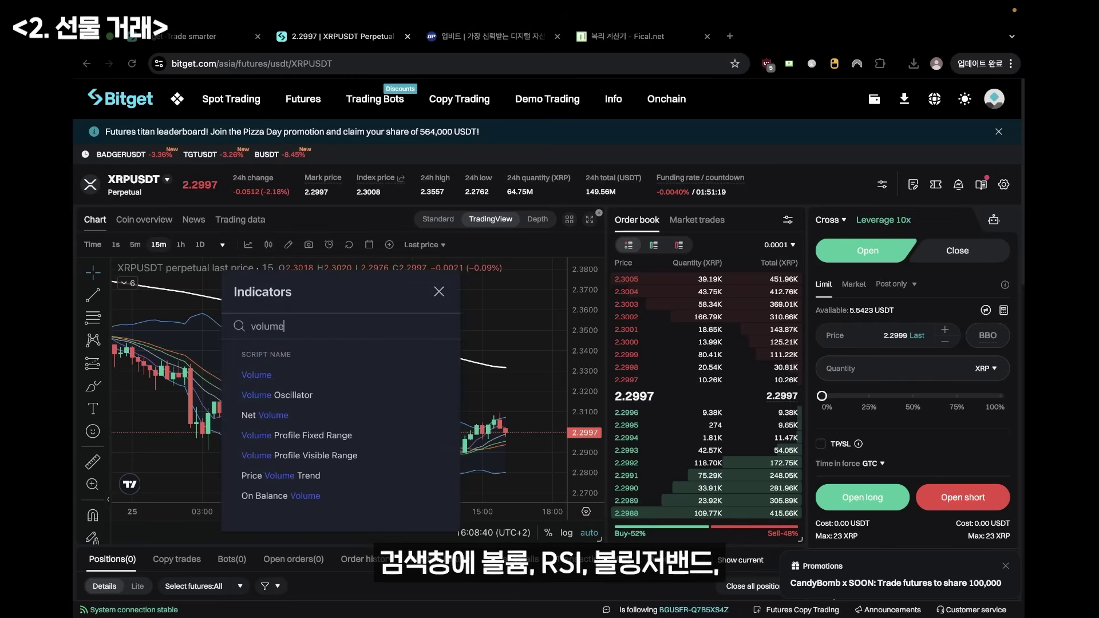
key(BackSpace)
key(BackSpace)
key(BackSpace)
key(BackSpace)
key(BackSpace)
key(BackSpace)
text(rsi)
key(ctrl+a)
text(boll)
key(ctrl+a)
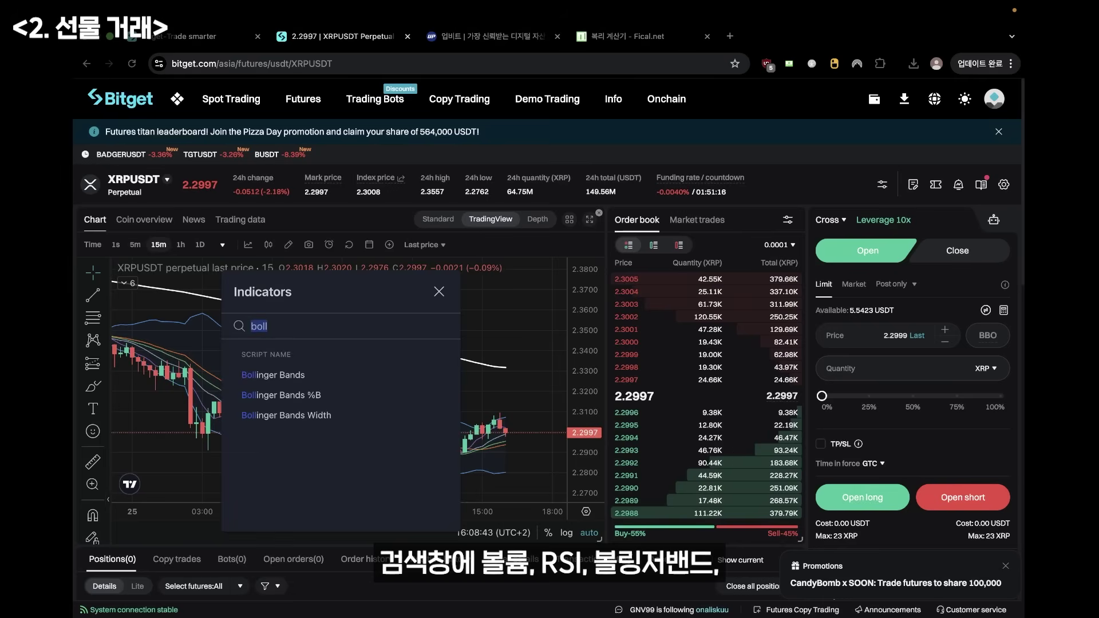
text(ma)
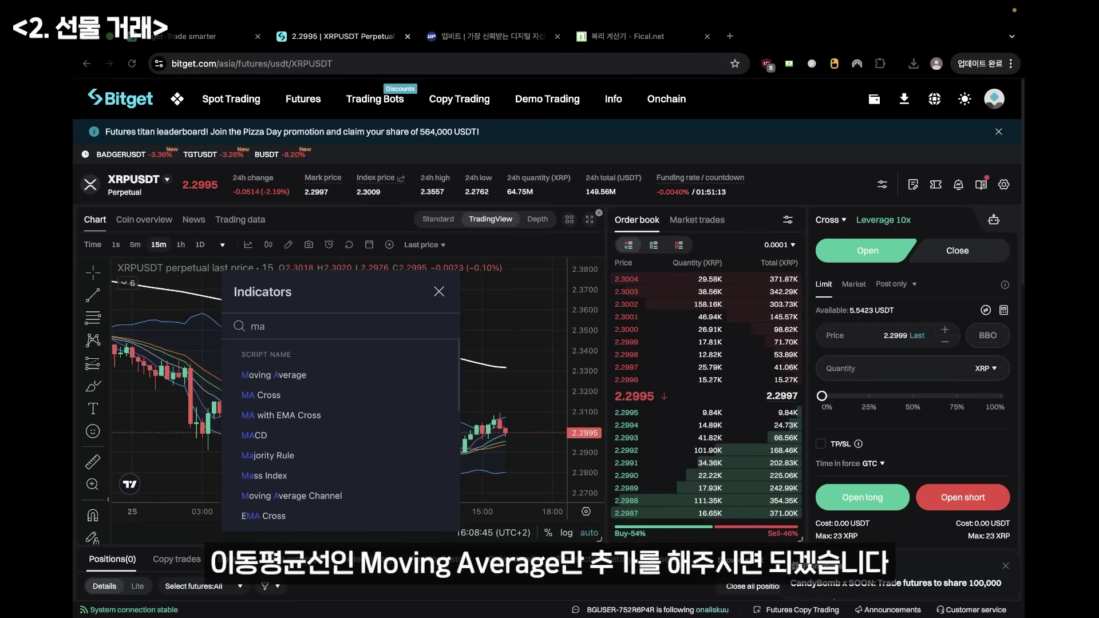
click(439, 292)
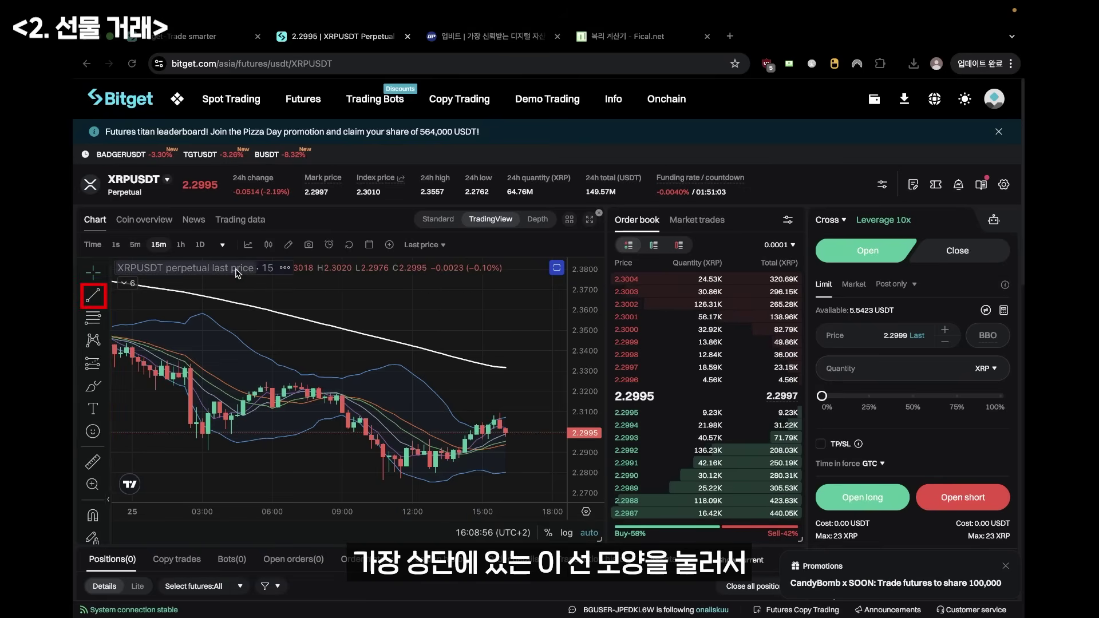
click(93, 295)
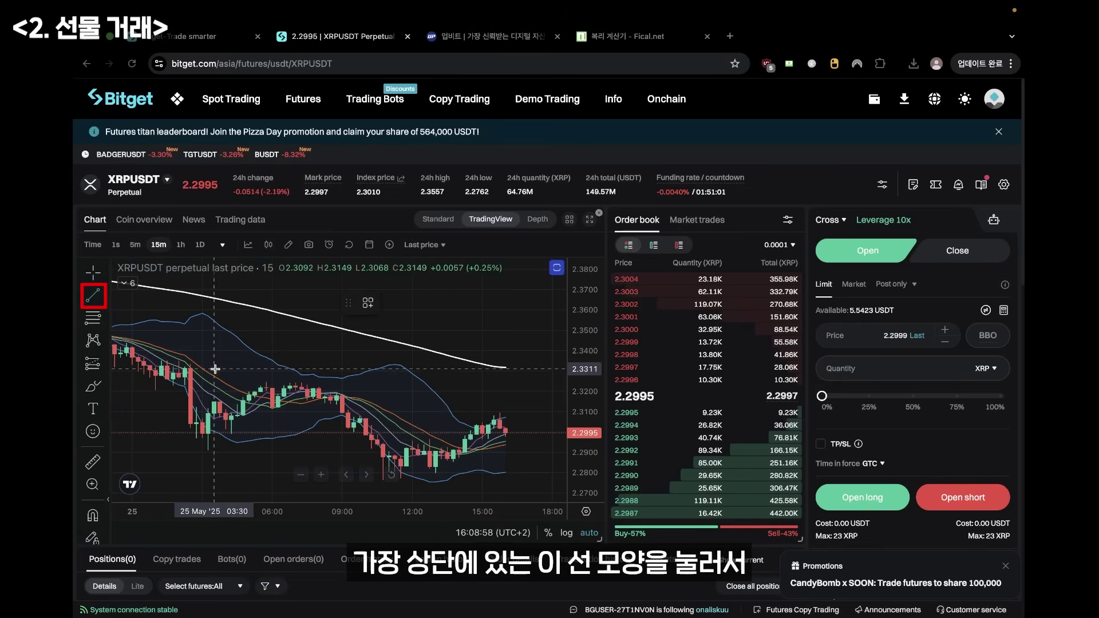
click(191, 363)
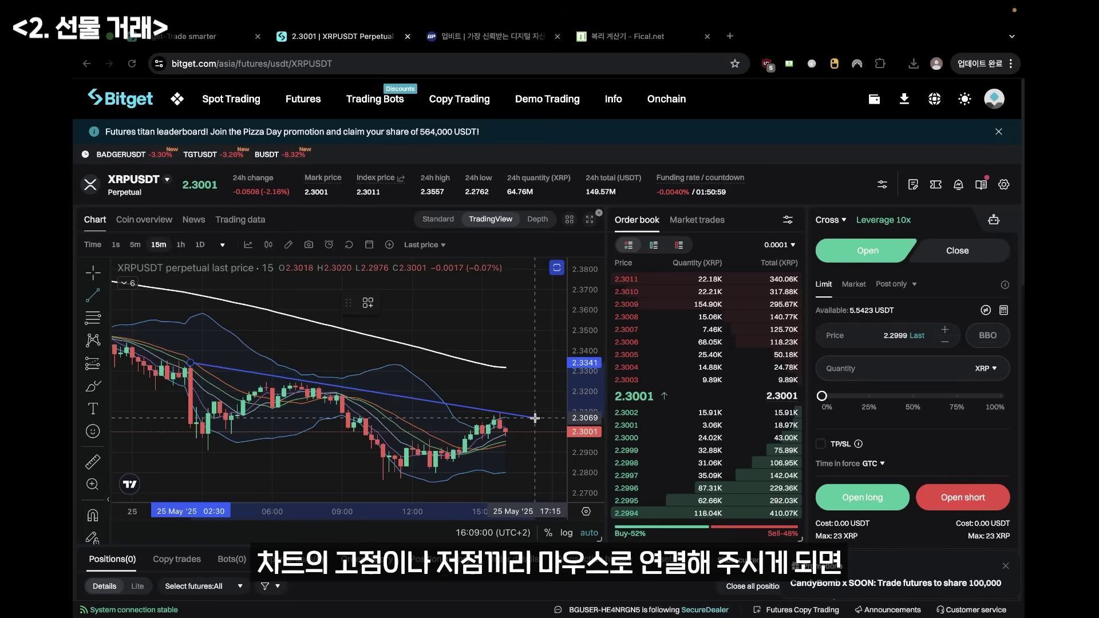
click(535, 416)
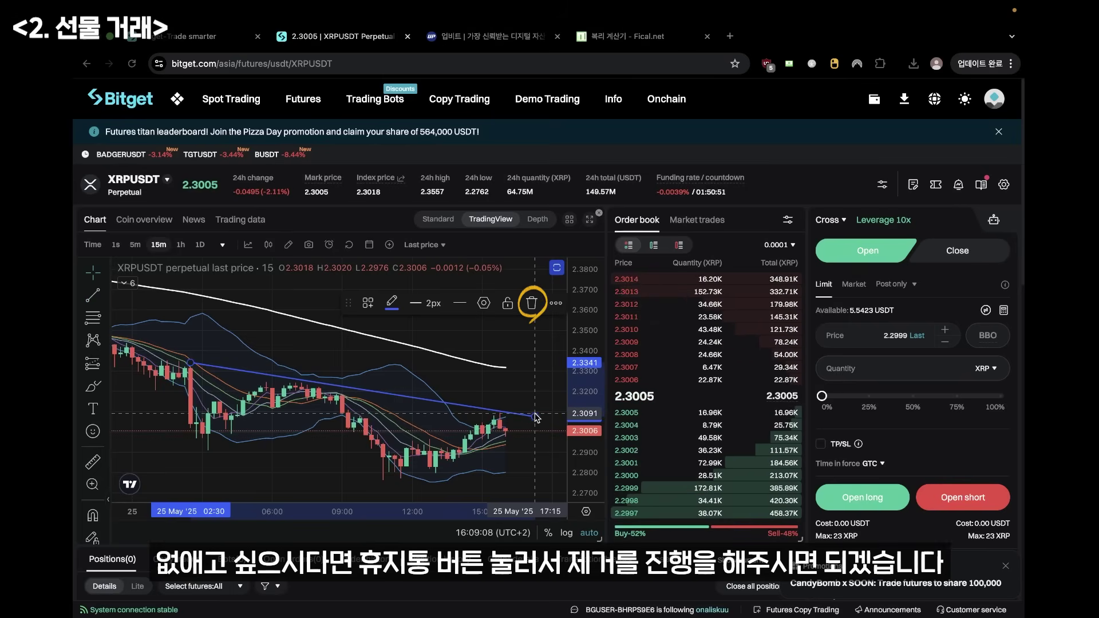
click(531, 306)
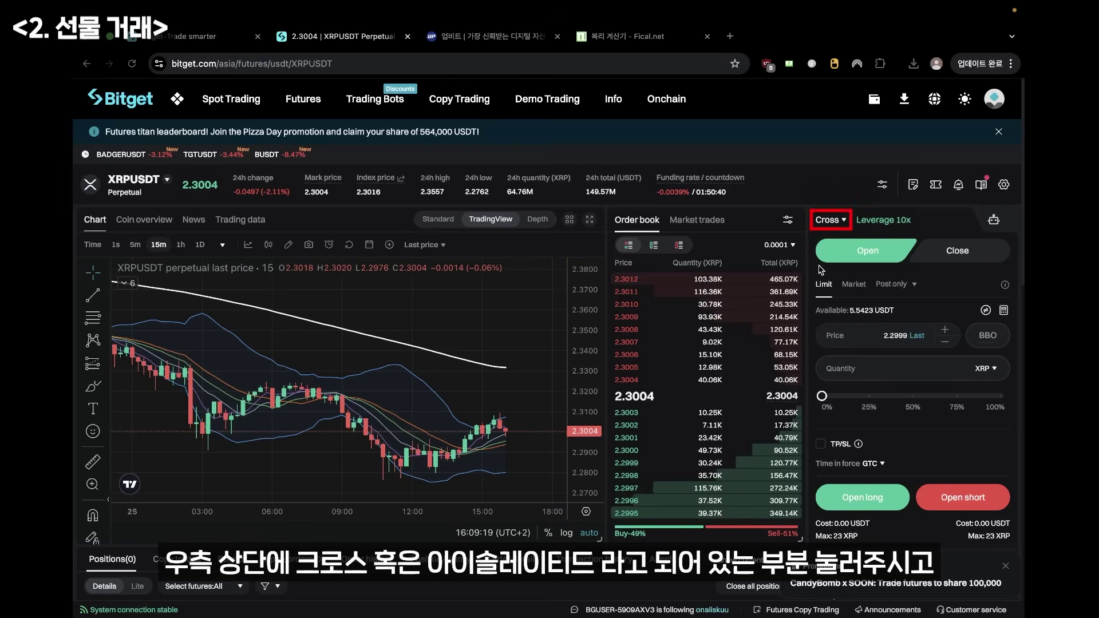
- Check the XRPUSDT margin mode and keep the leverage at 10x cross
click(842, 221)
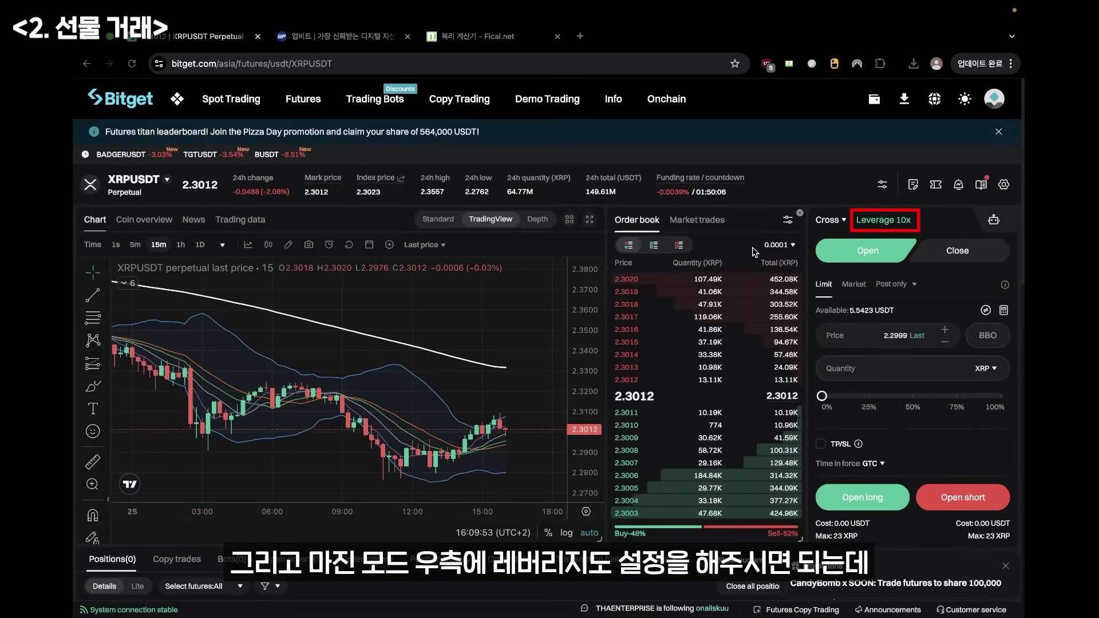
click(872, 220)
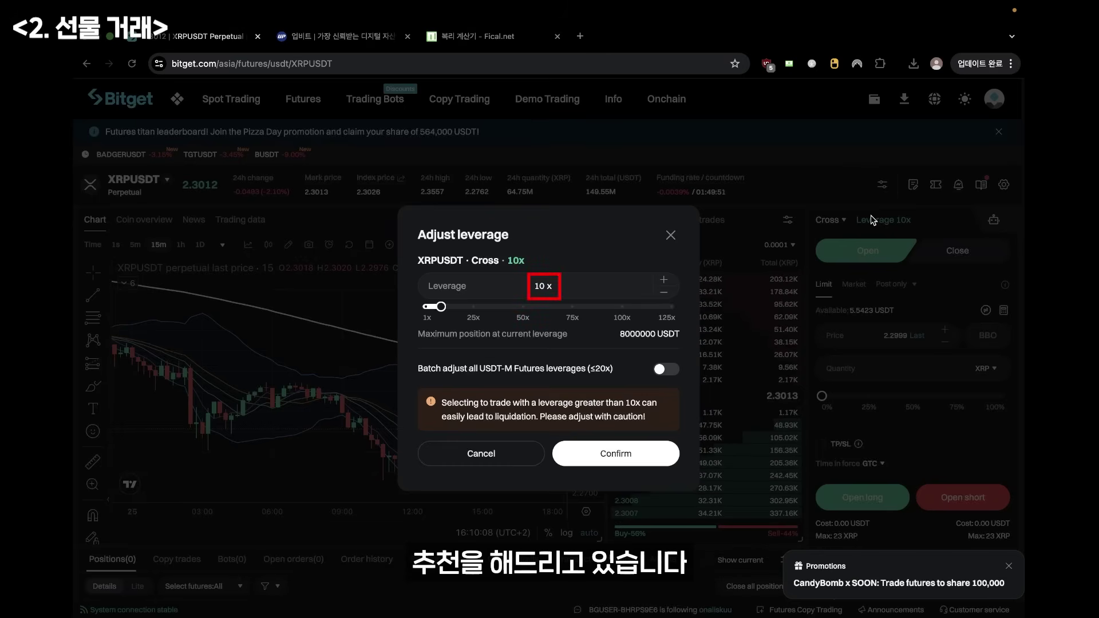
click(480, 453)
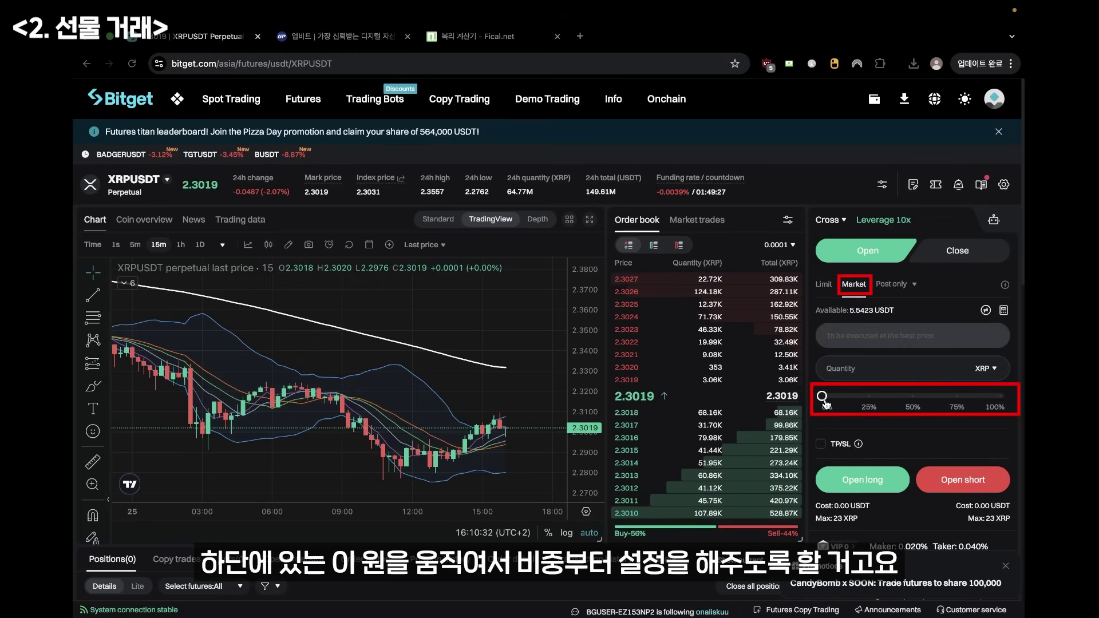
- Set the order size to 93% (22 XRP) and open a market short on XRPUSDT at 10x
click(825, 400)
drag(971, 397, 992, 398)
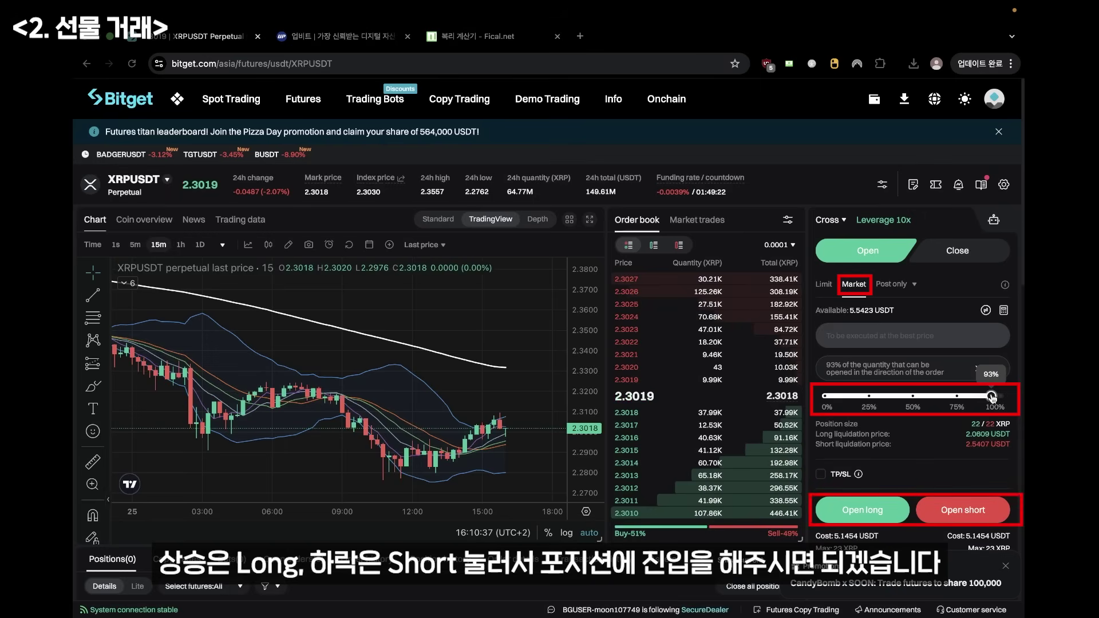
click(963, 509)
scroll(682, 549, down, 5)
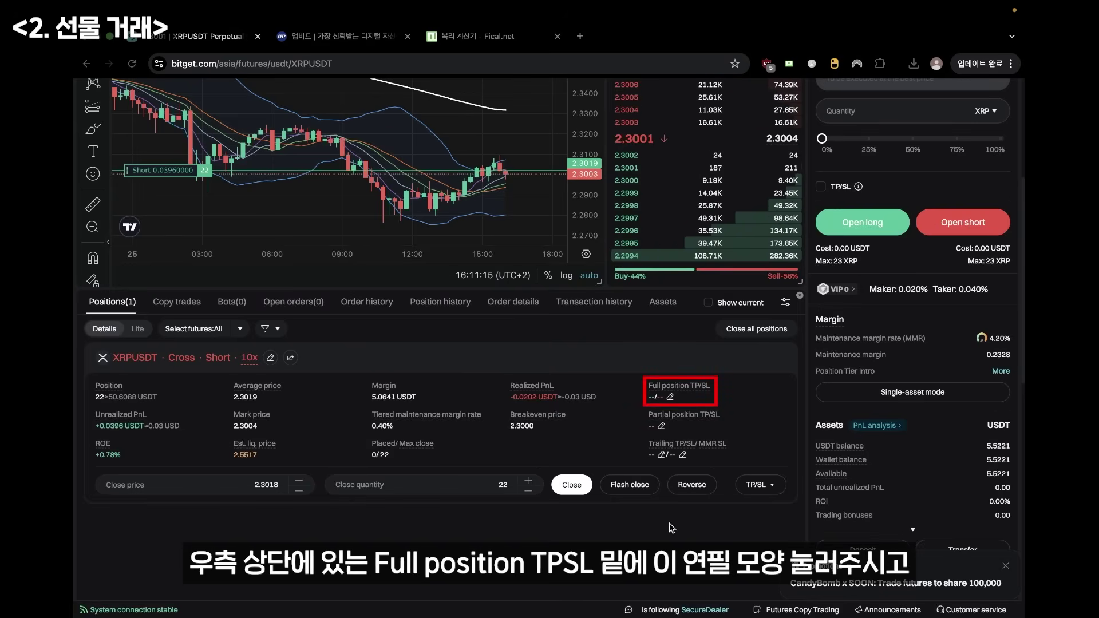
- Preview TP at 2.1003 and SL at 2.4465 without saving, then flash-close the 22 XRP short
click(670, 396)
click(674, 403)
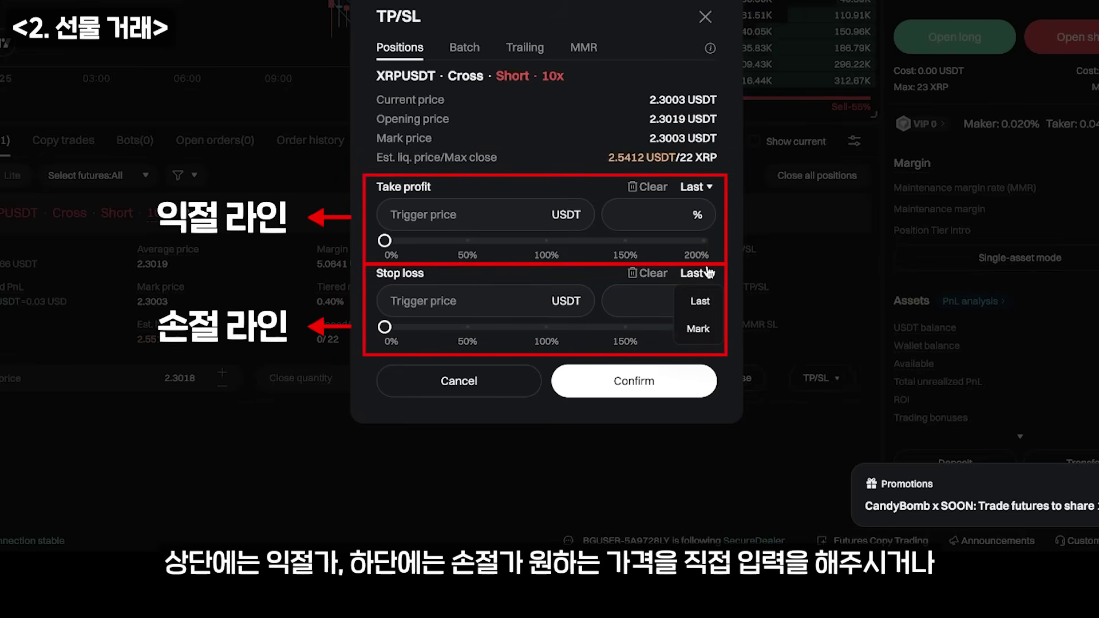
click(709, 273)
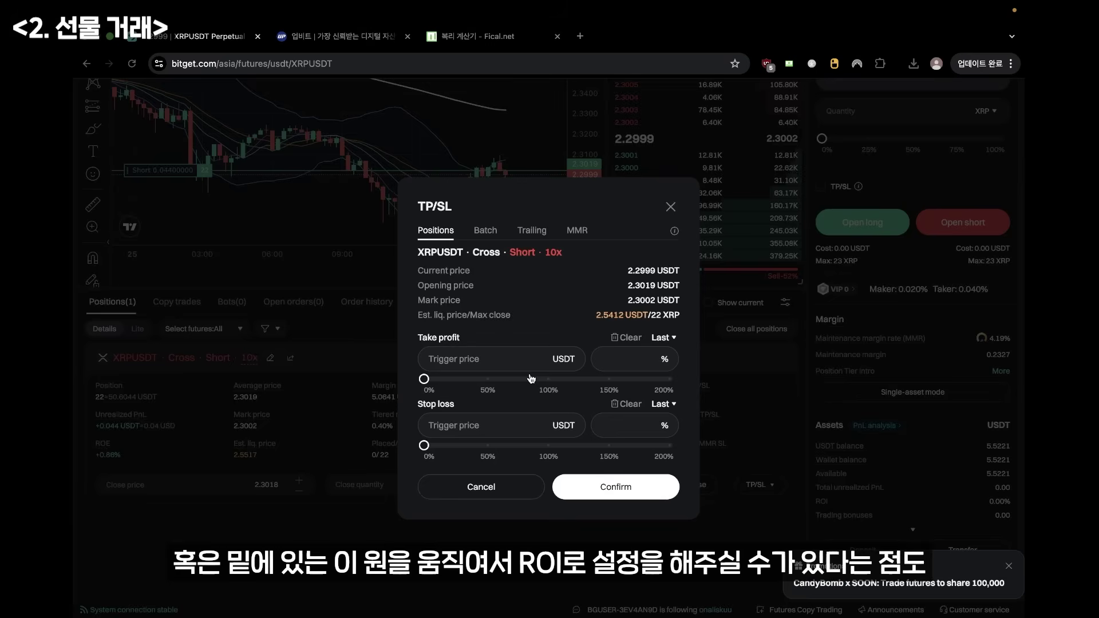
click(532, 379)
click(502, 459)
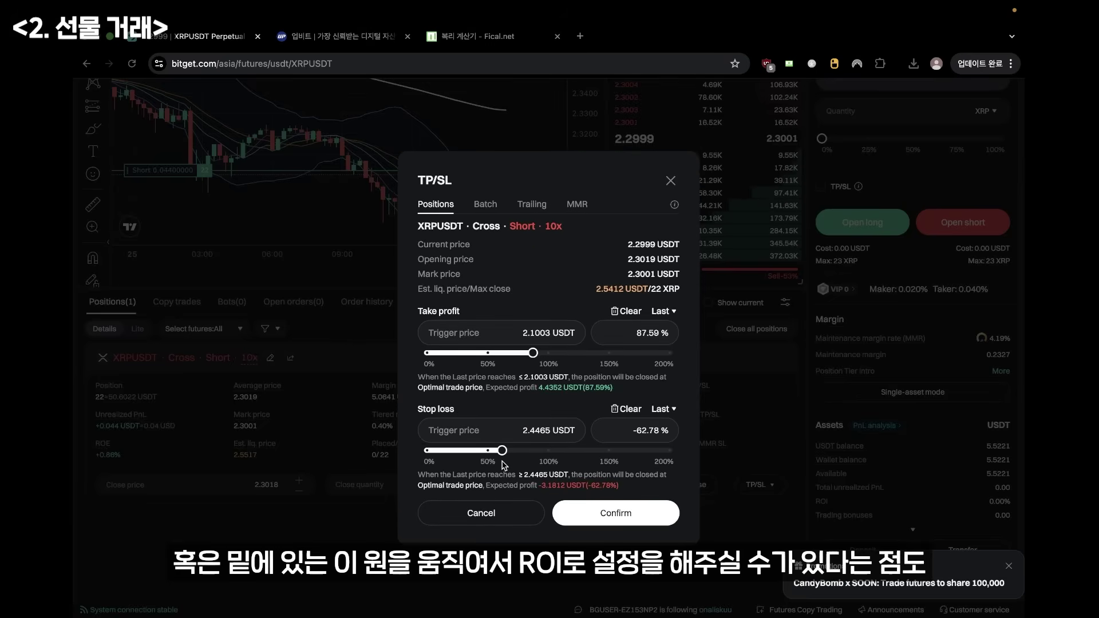
click(497, 511)
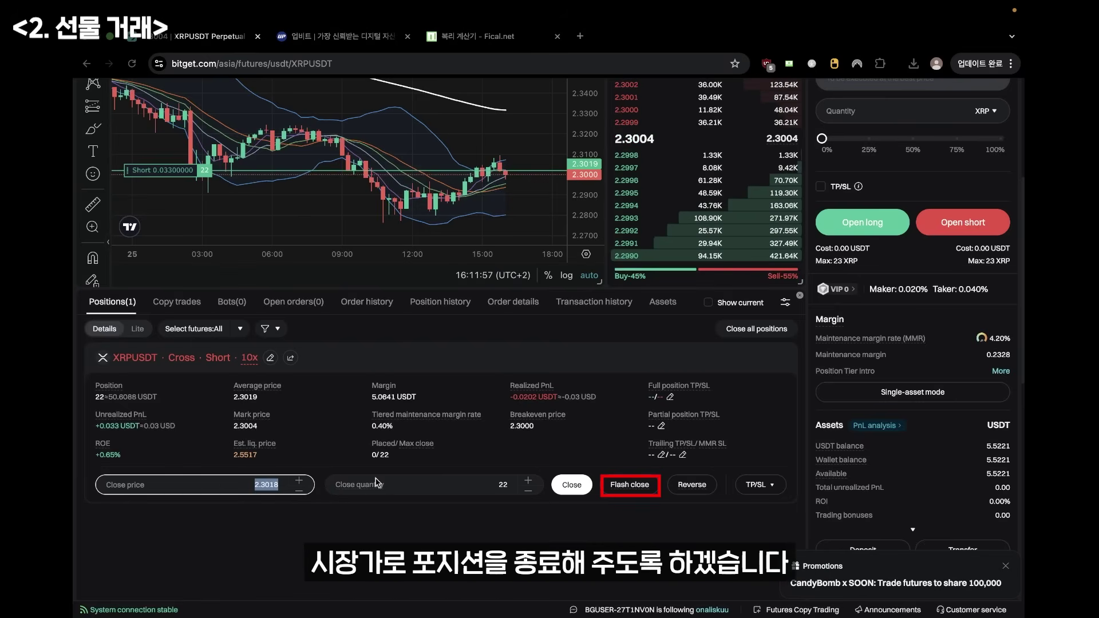
click(629, 493)
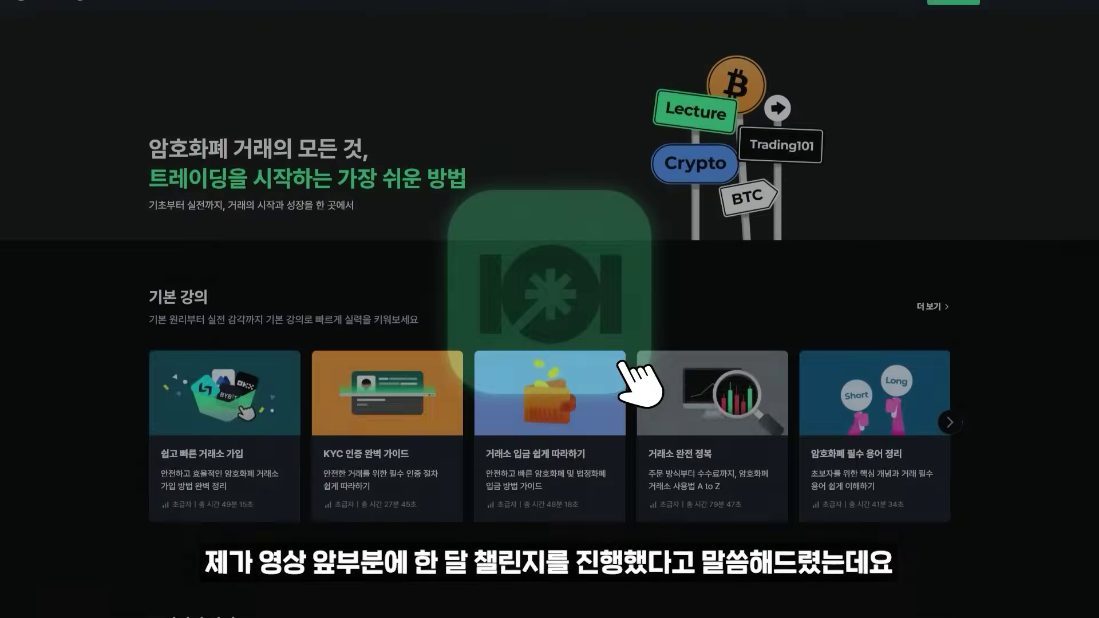
scroll(662, 363, down, 6)
scroll(550, 309, down, 8)
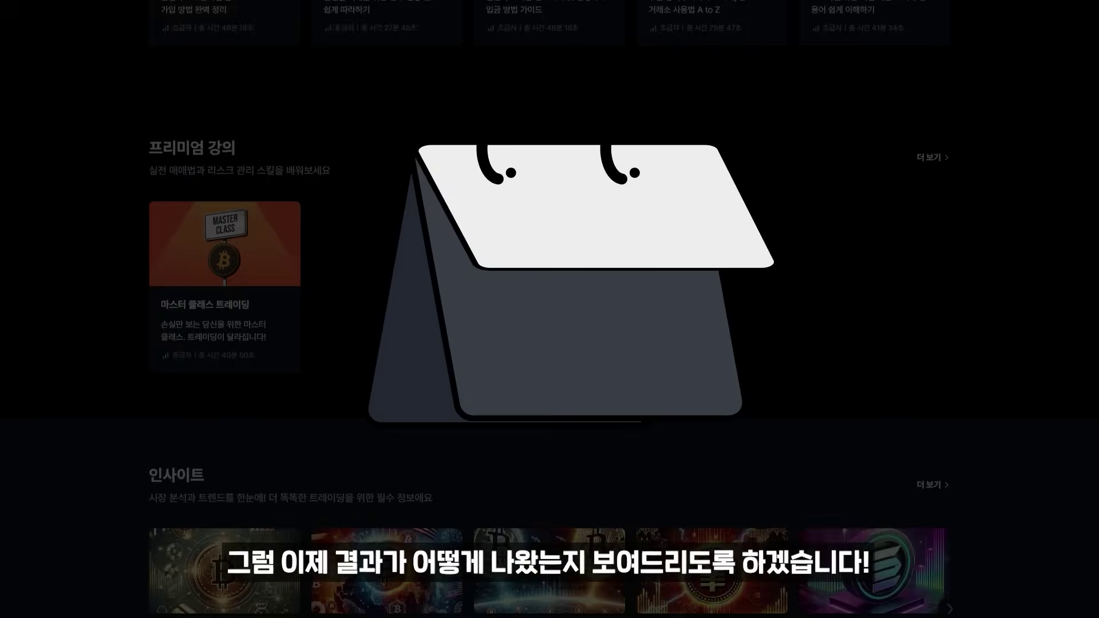
scroll(549, 309, down, 8)
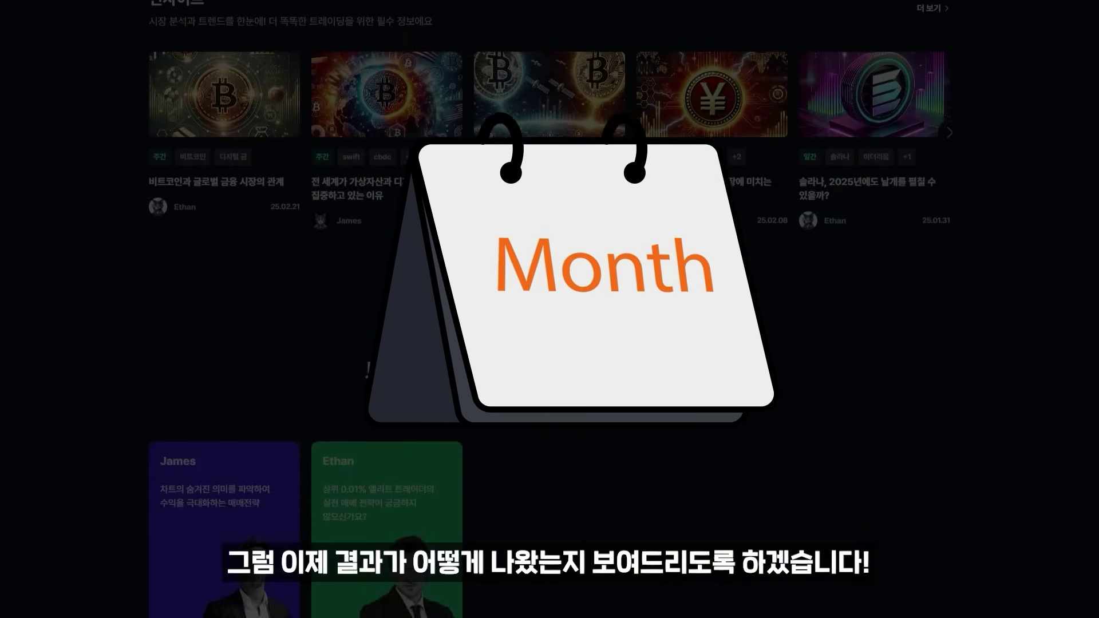
scroll(549, 310, down, 5)
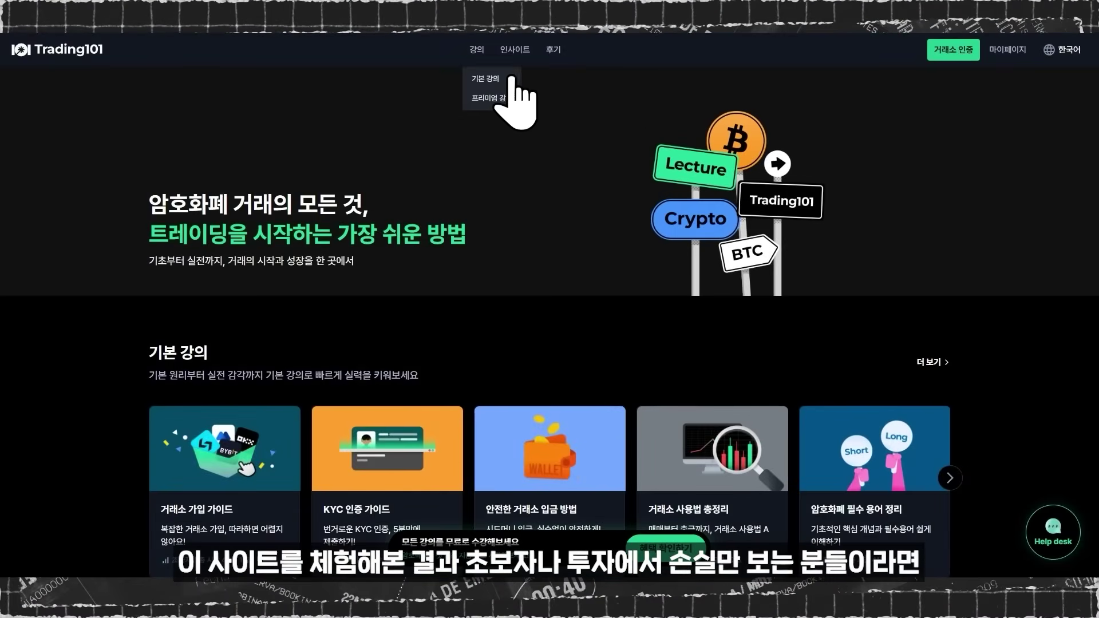
click(509, 79)
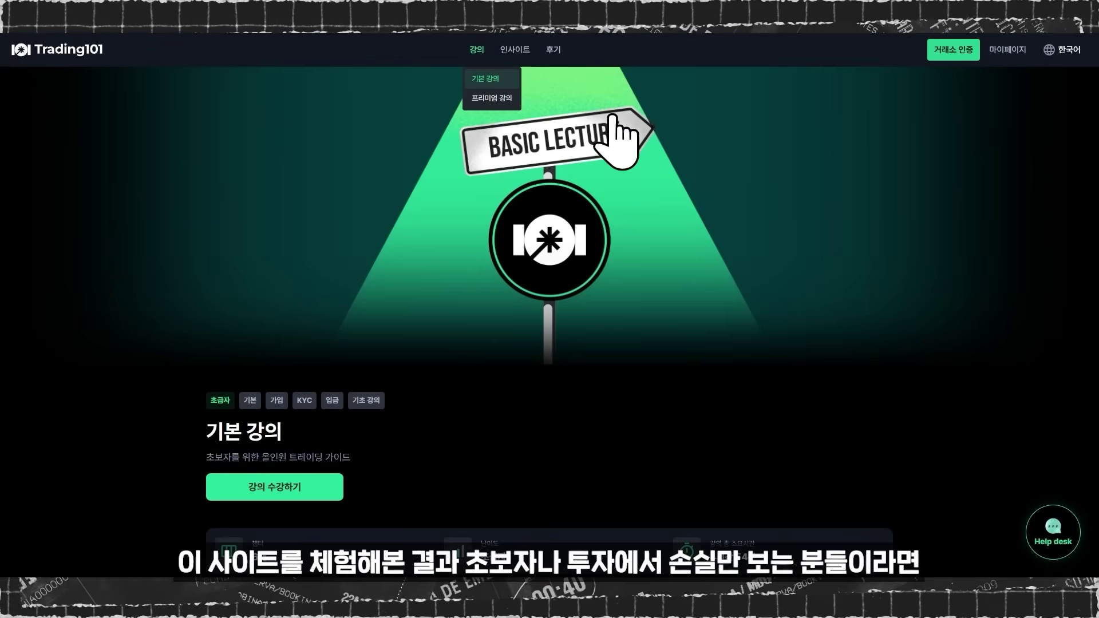
scroll(549, 309, down, 8)
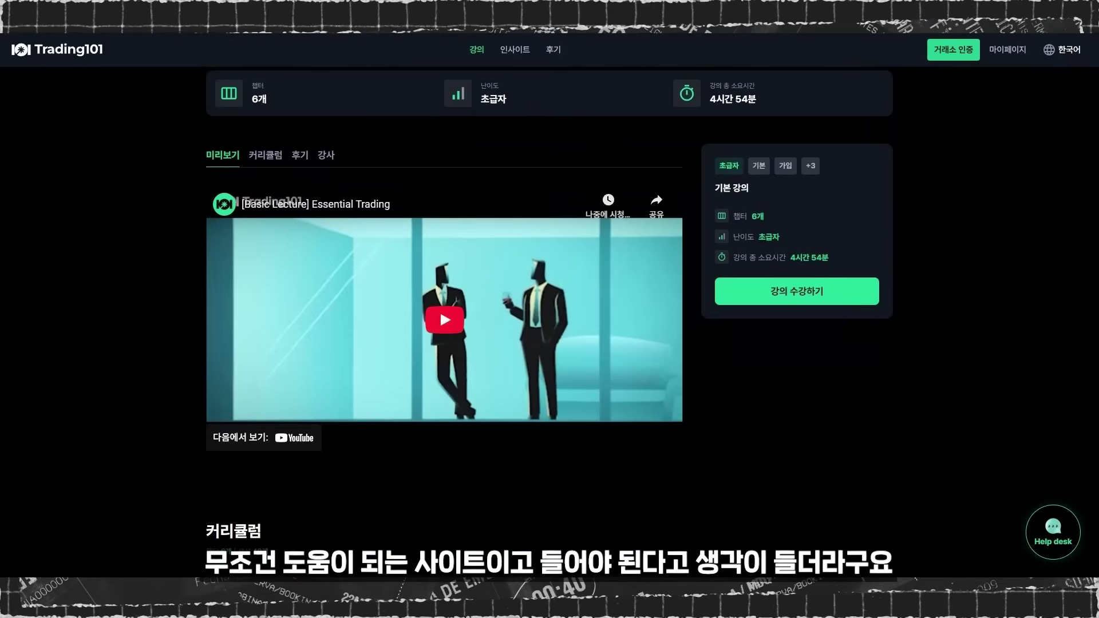
scroll(444, 309, down, 7)
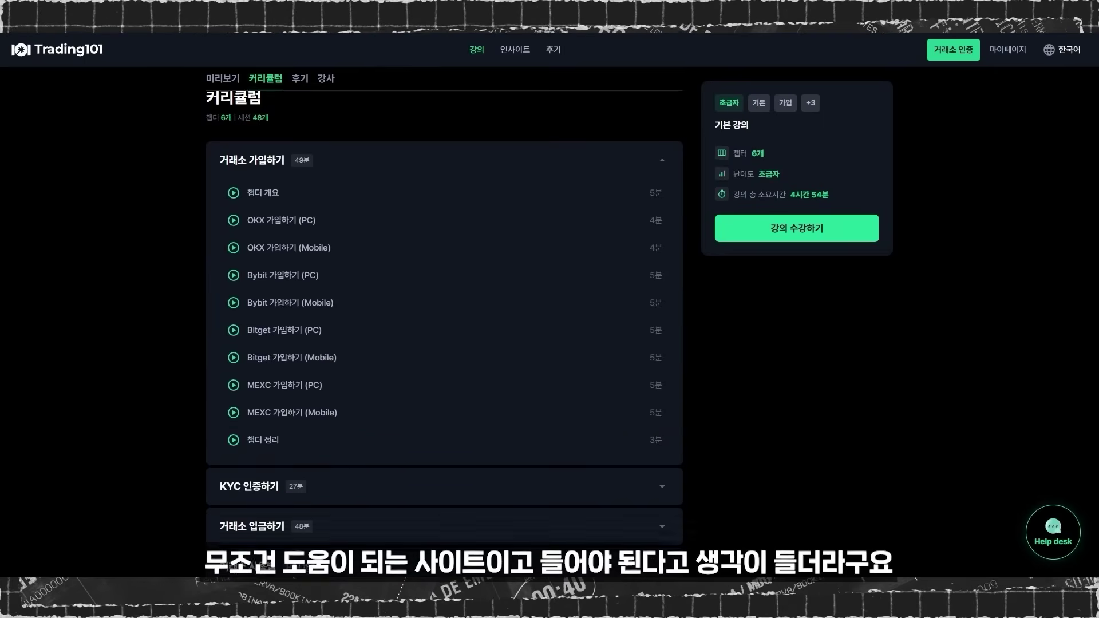
scroll(444, 309, down, 4)
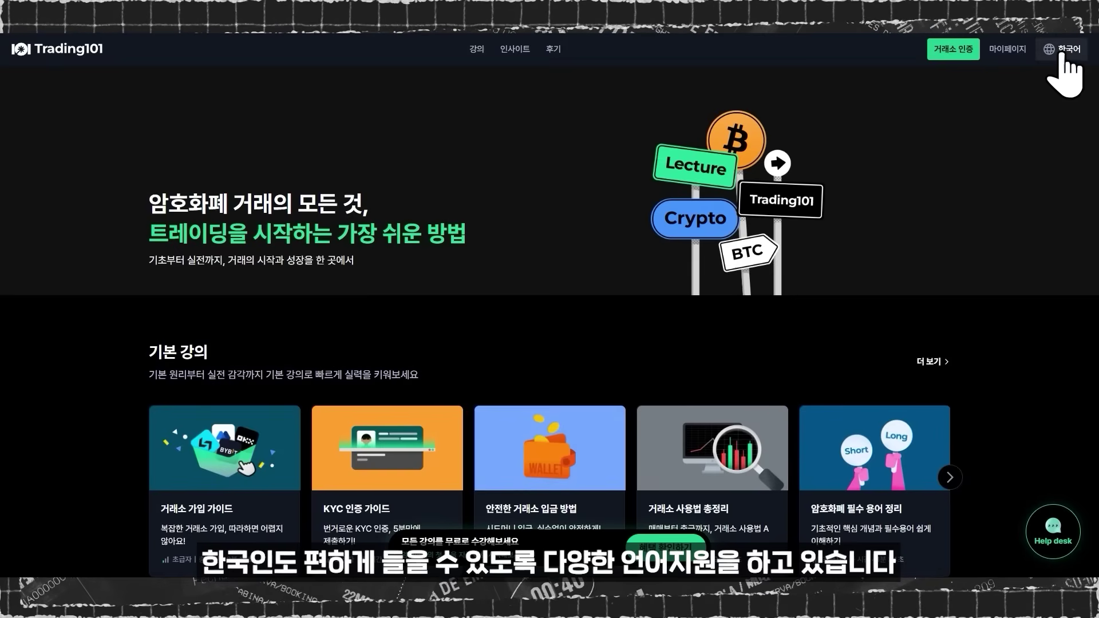
click(1062, 54)
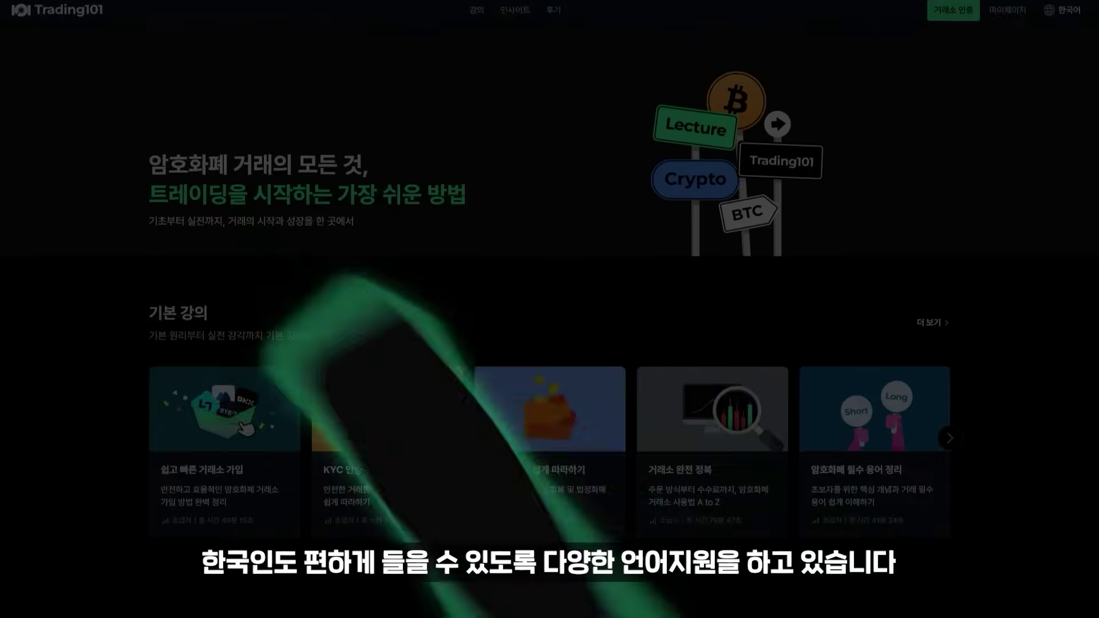
scroll(549, 309, down, 6)
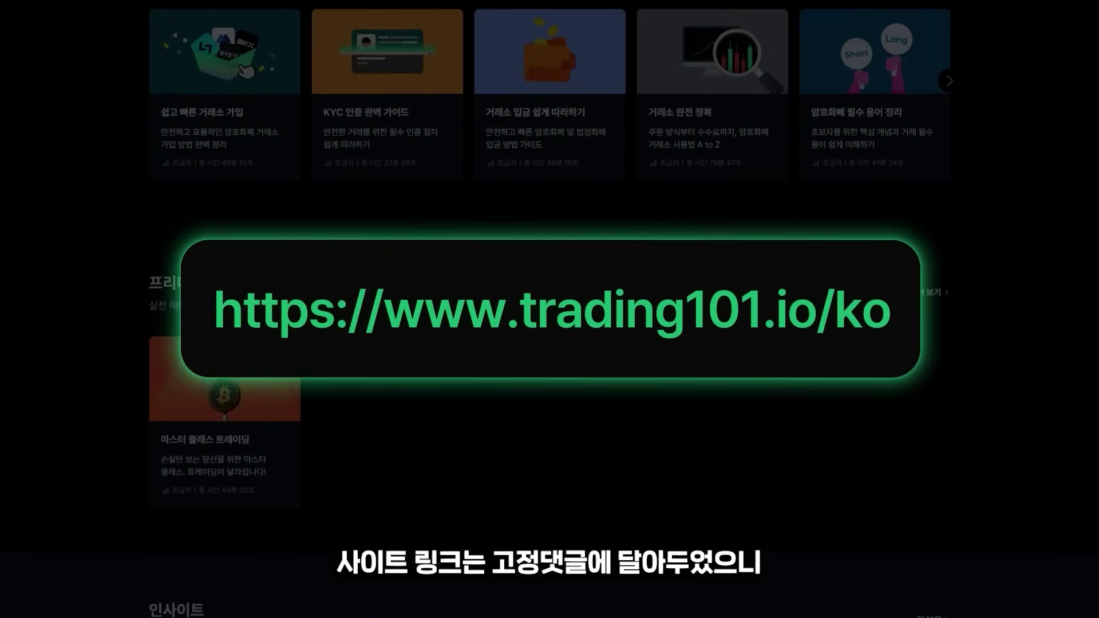
scroll(549, 309, down, 8)
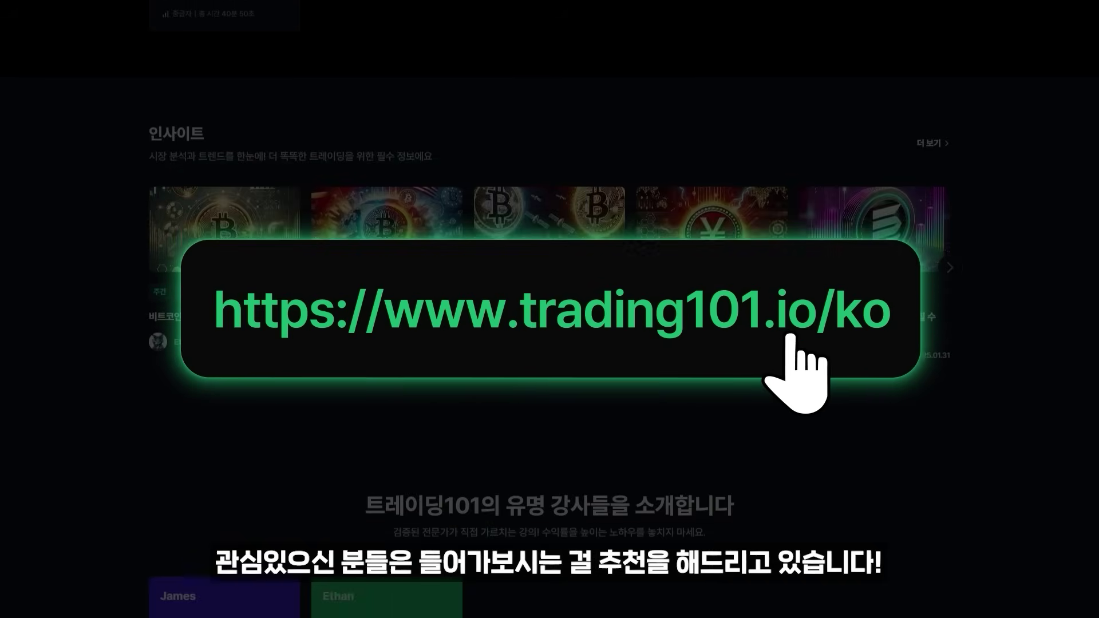
scroll(550, 310, down, 8)
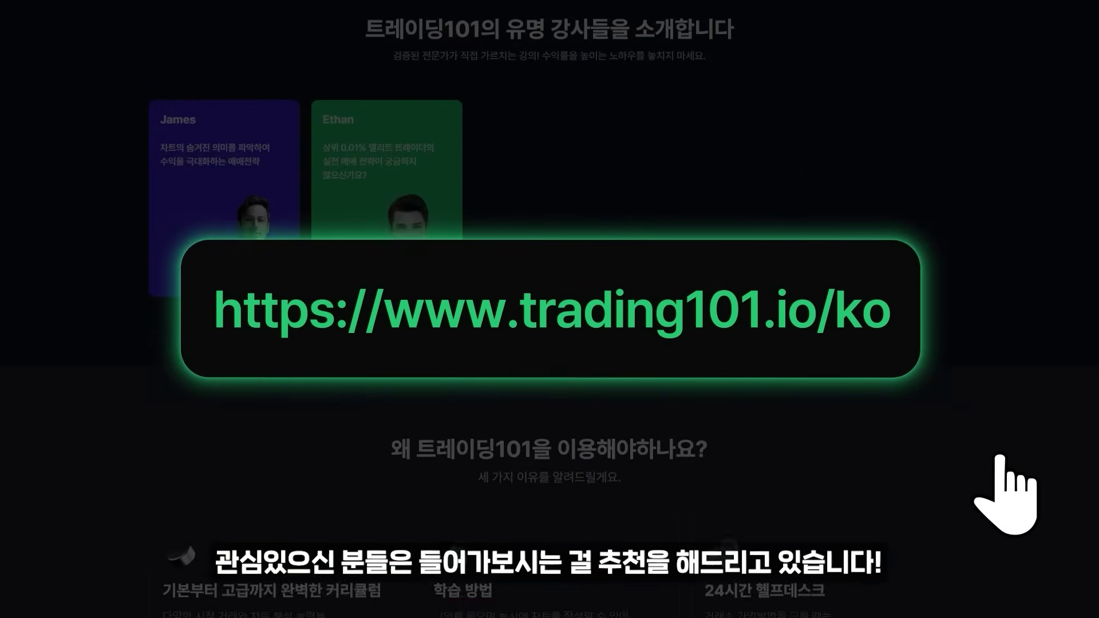
scroll(549, 309, down, 5)
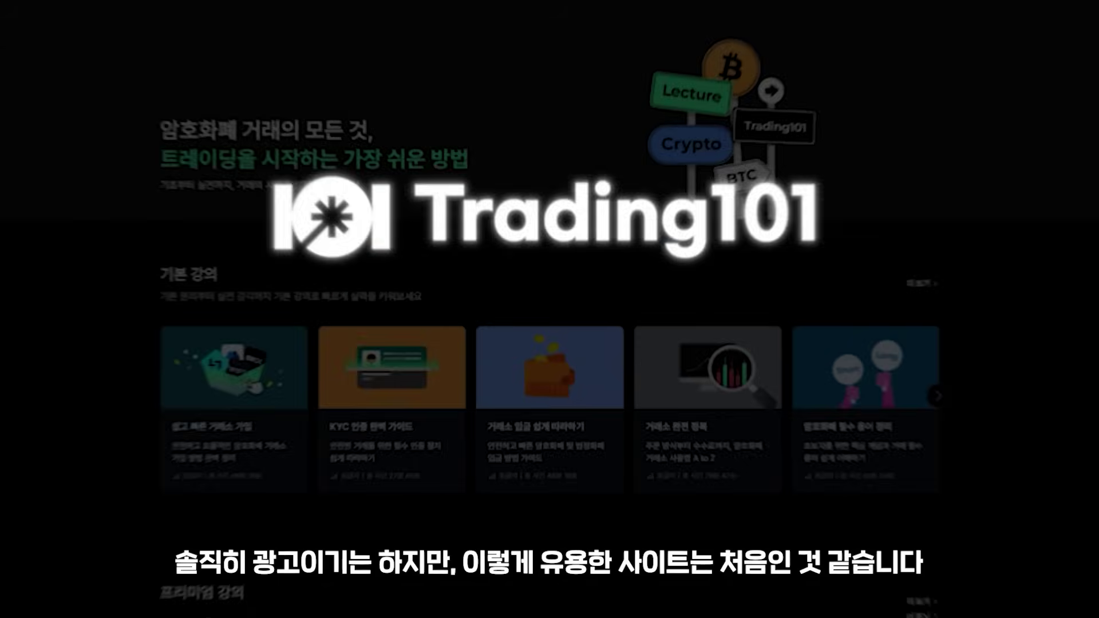
scroll(550, 309, down, 3)
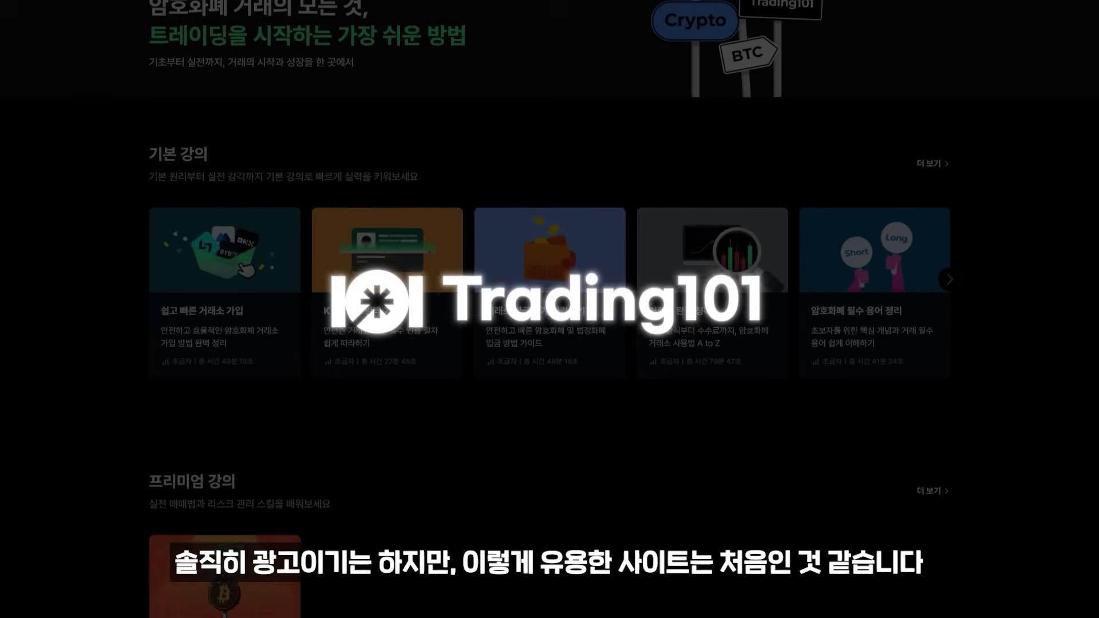
scroll(549, 309, down, 8)
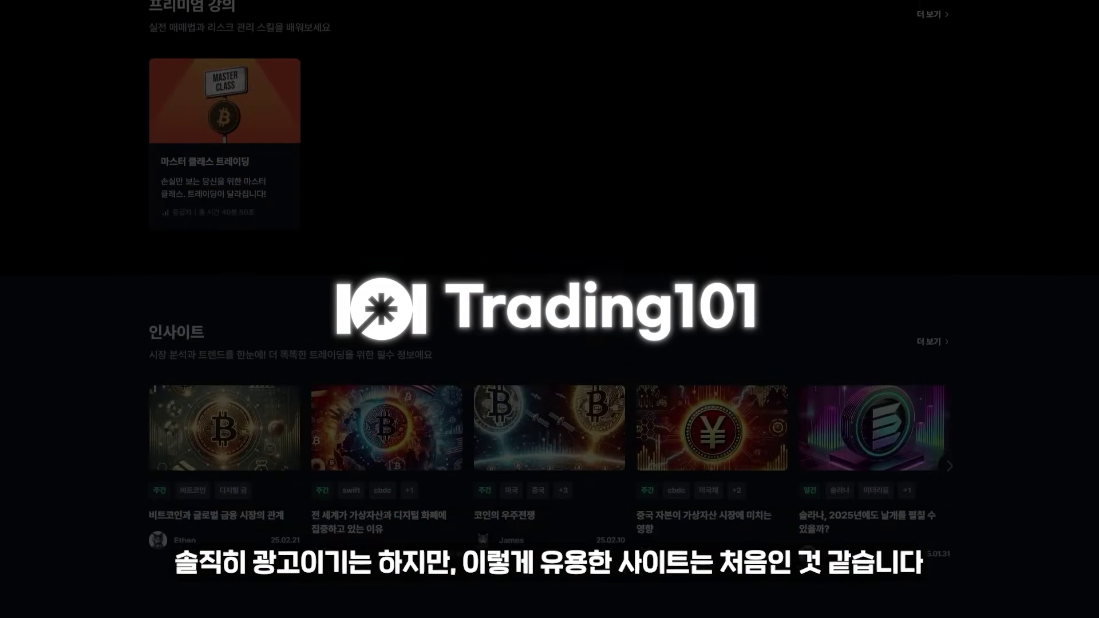
scroll(550, 309, down, 5)
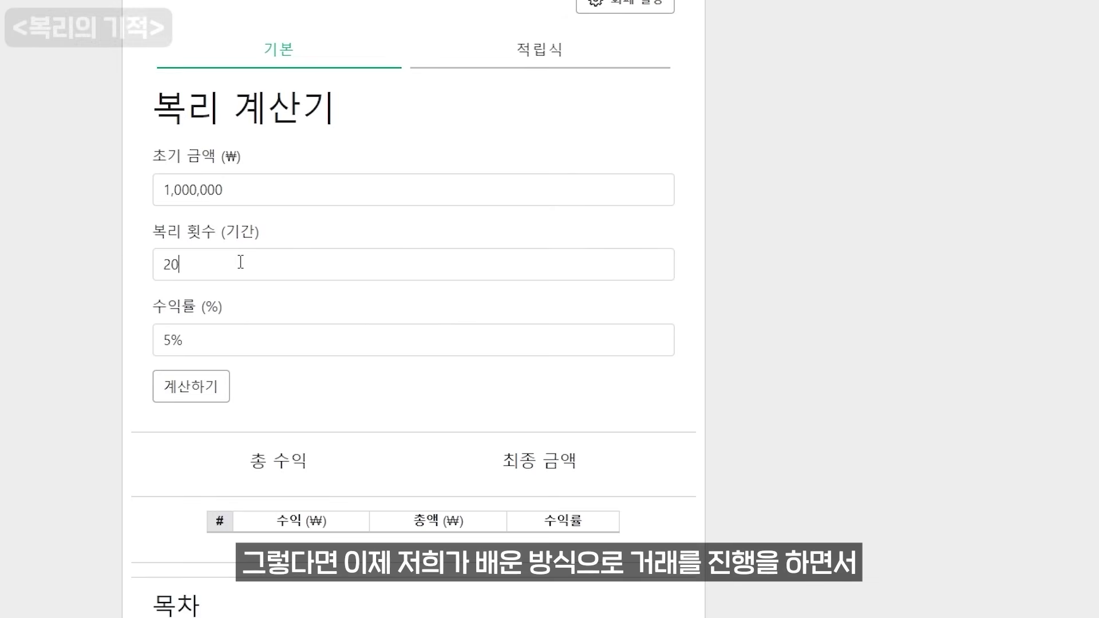
- Calculate compound interest on ₩1,000,000 at a 2% return over 365 periods
drag(239, 261, 103, 250)
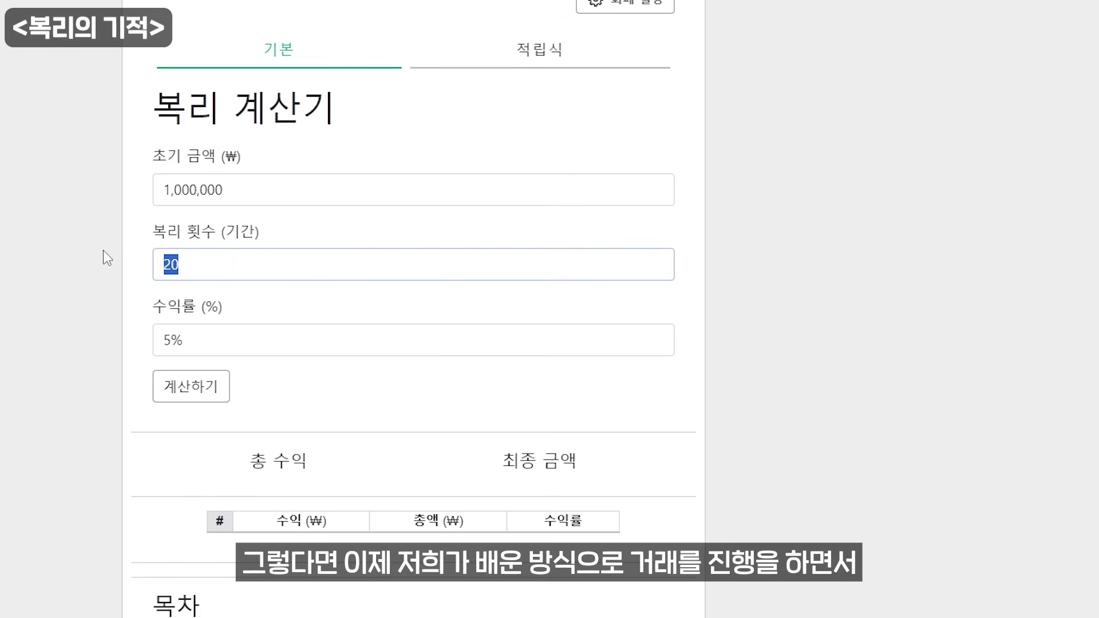
text(365)
click(221, 331)
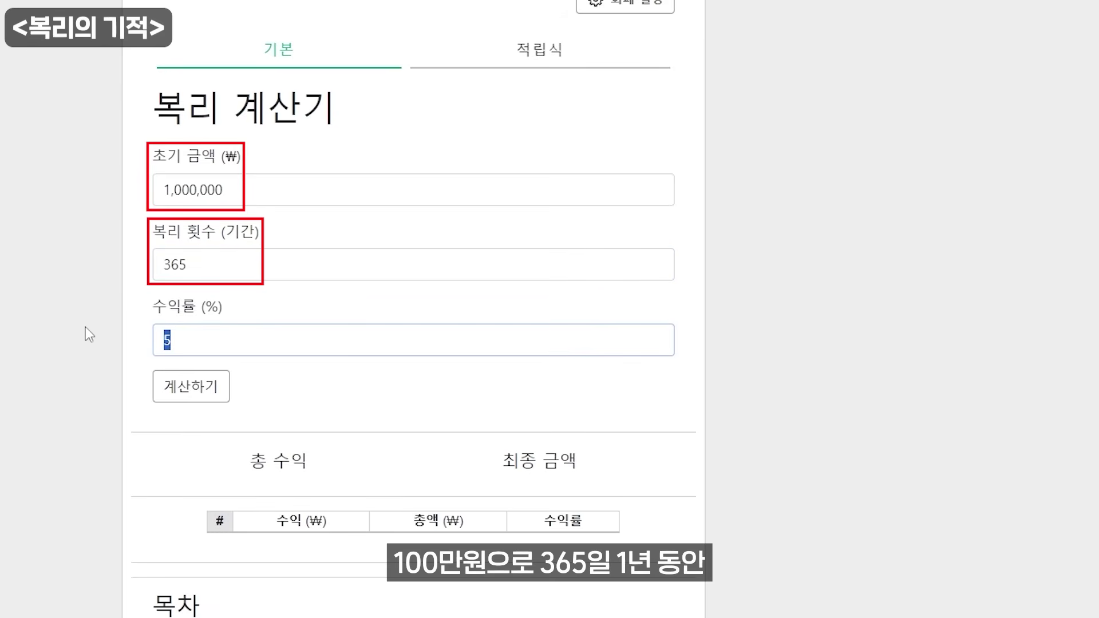
text(2)
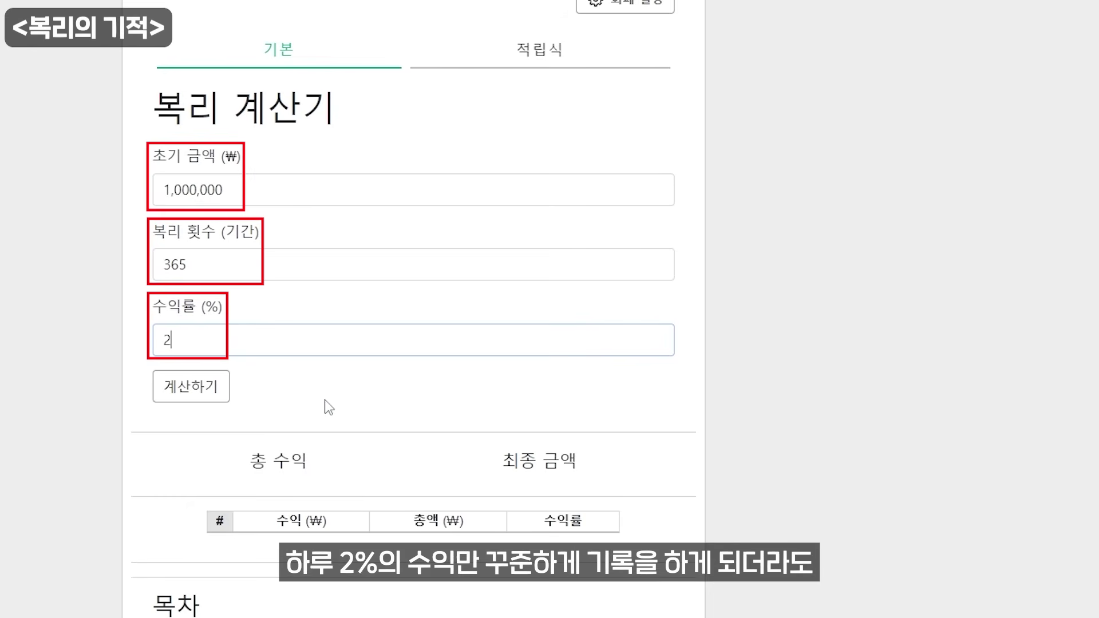
click(178, 387)
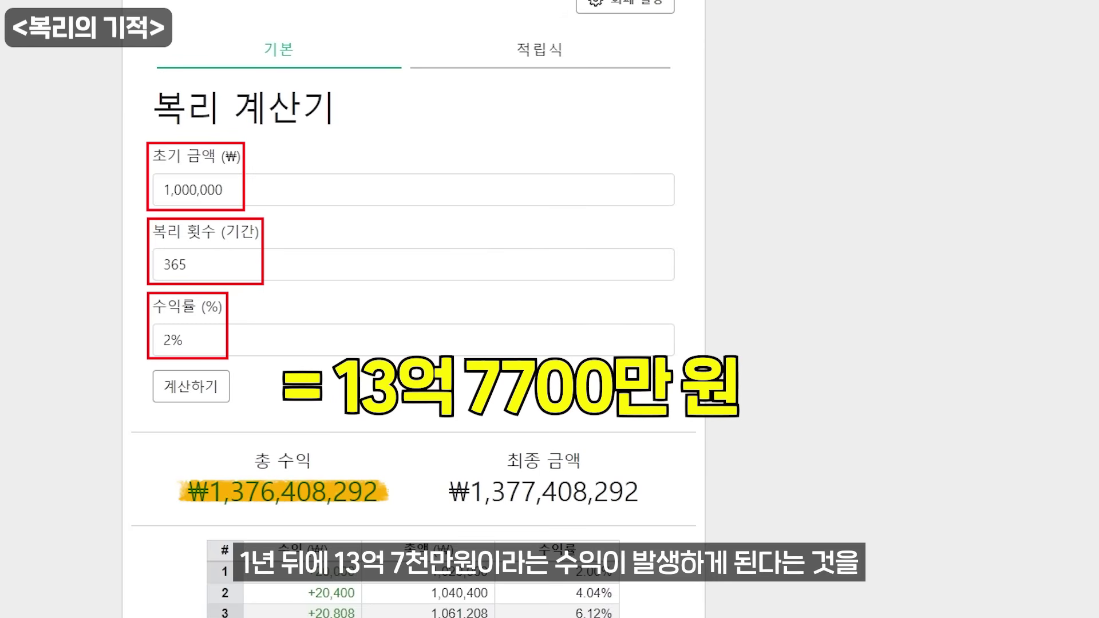